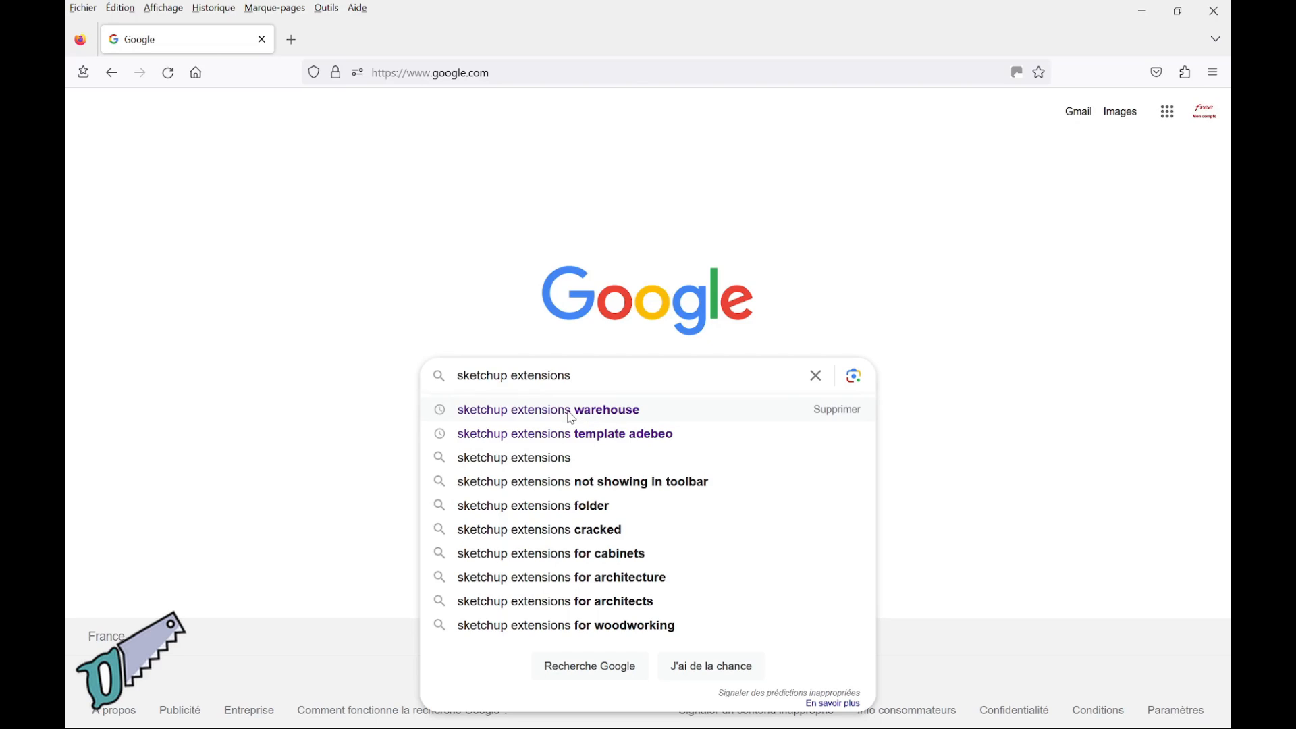
# Go to the SketchUp Extension Warehouse site, search it for VMS_up and open the VMS UP extension page
pyautogui.click(571, 414)
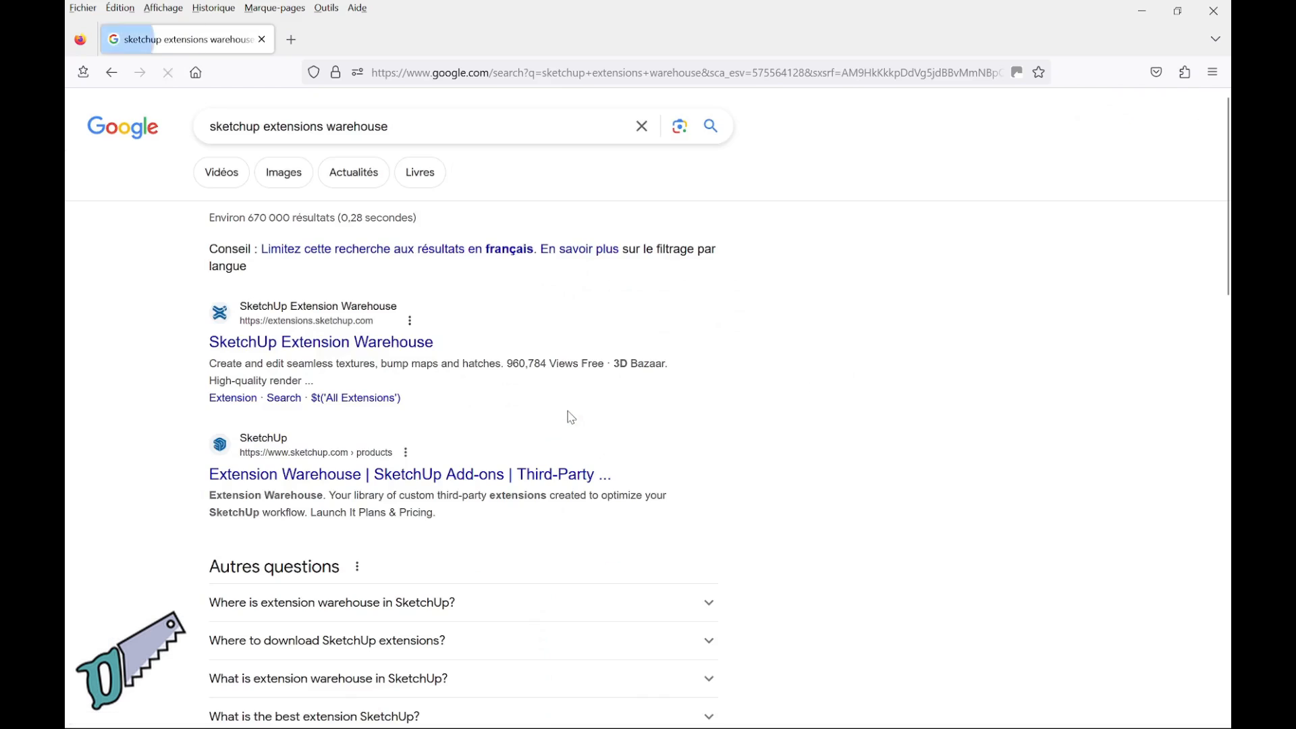
pyautogui.click(352, 347)
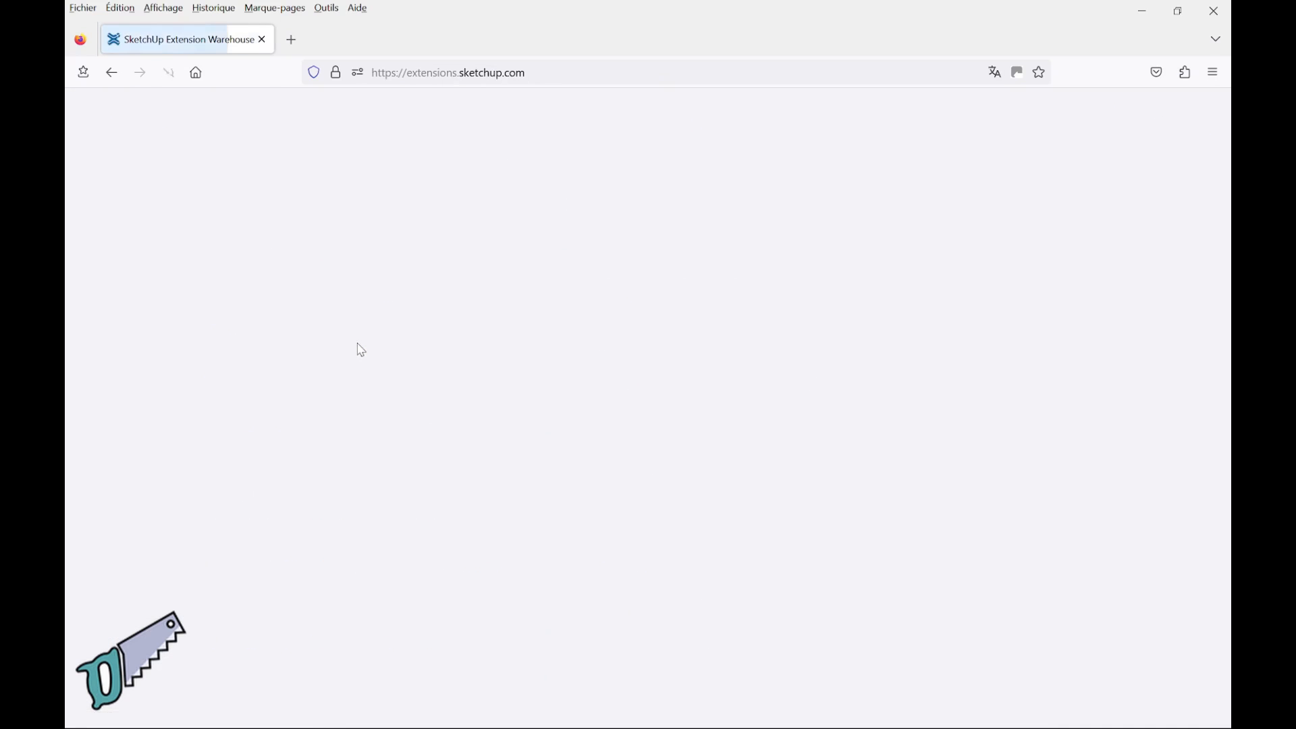
pyautogui.click(444, 116)
pyautogui.write('V')
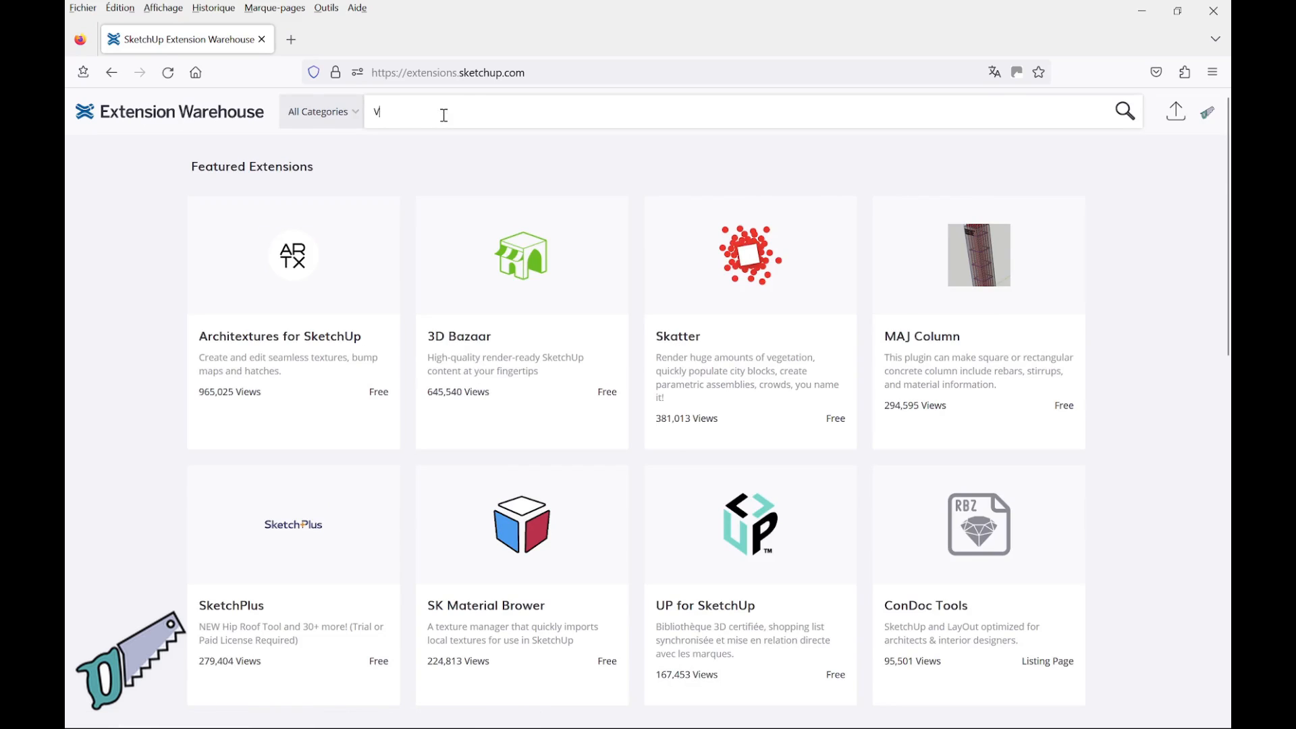
pyautogui.write('MS_up')
pyautogui.press('Return')
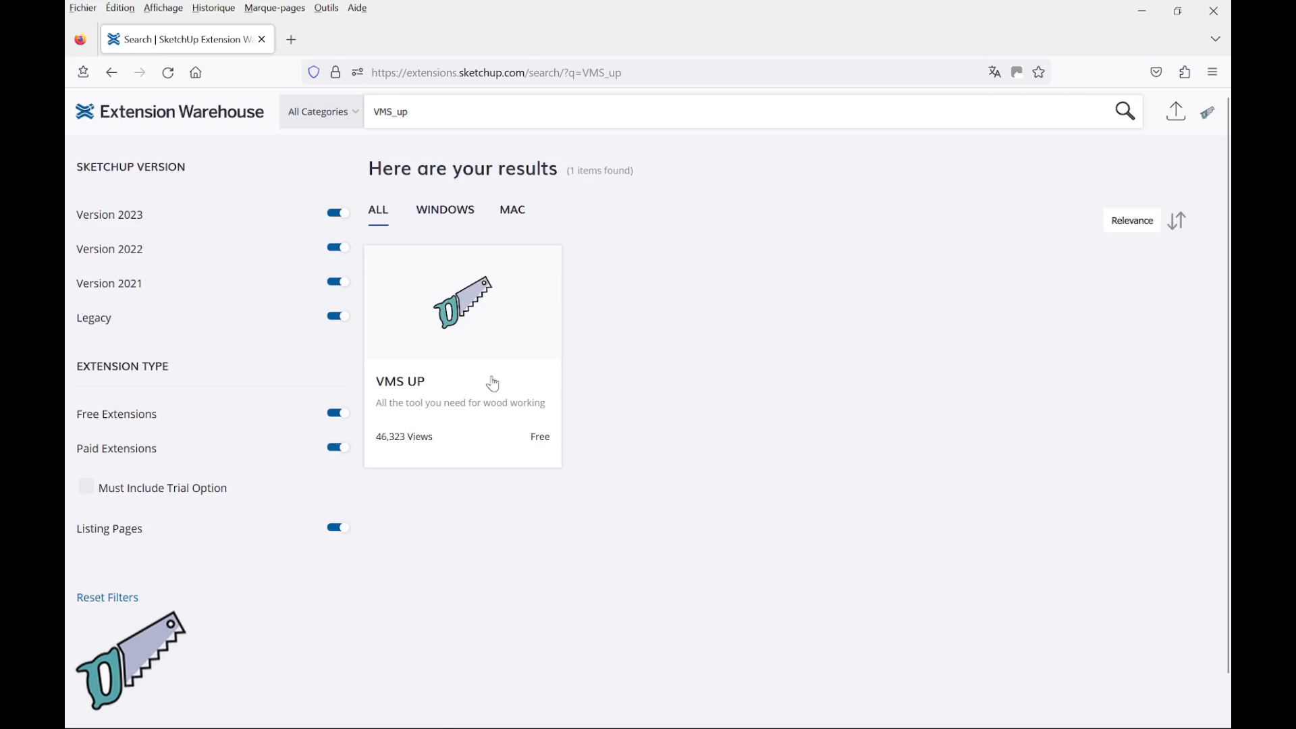
pyautogui.click(471, 330)
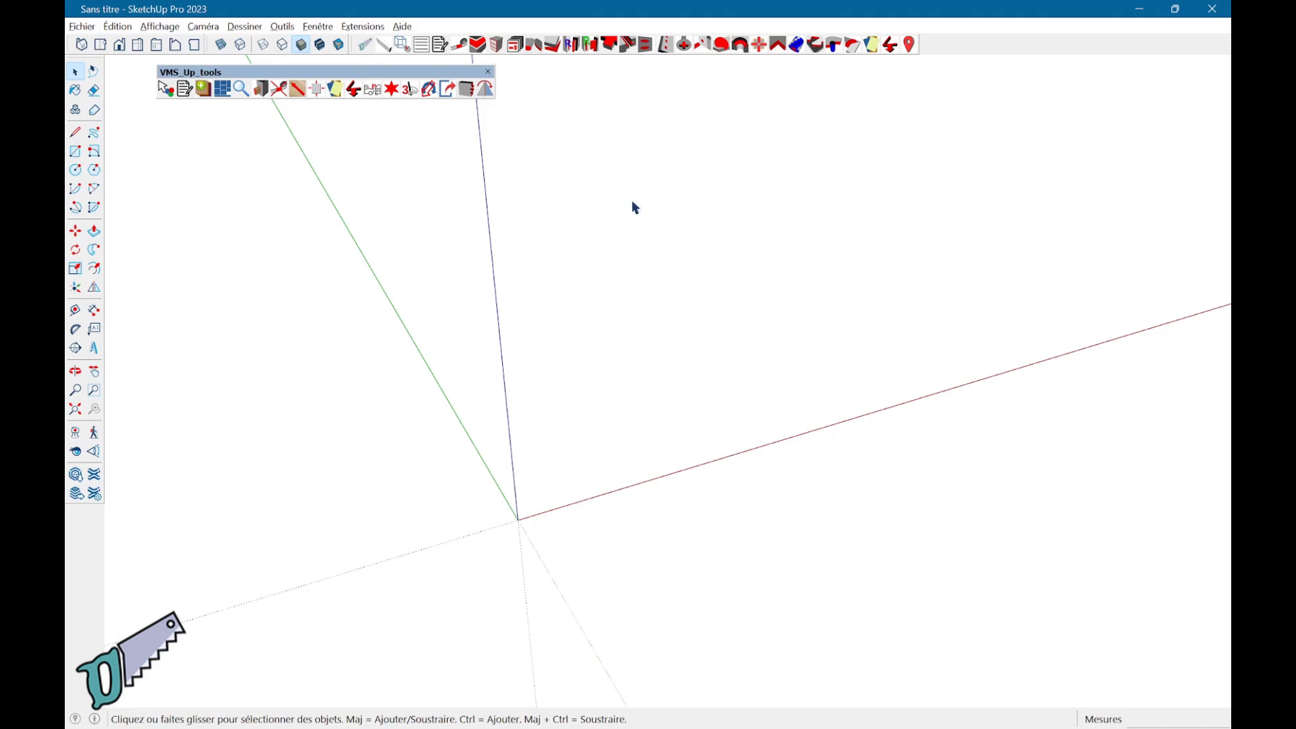
# Run the VMS_Up-Config initiale command to load the extension's initial configuration
pyautogui.click(403, 29)
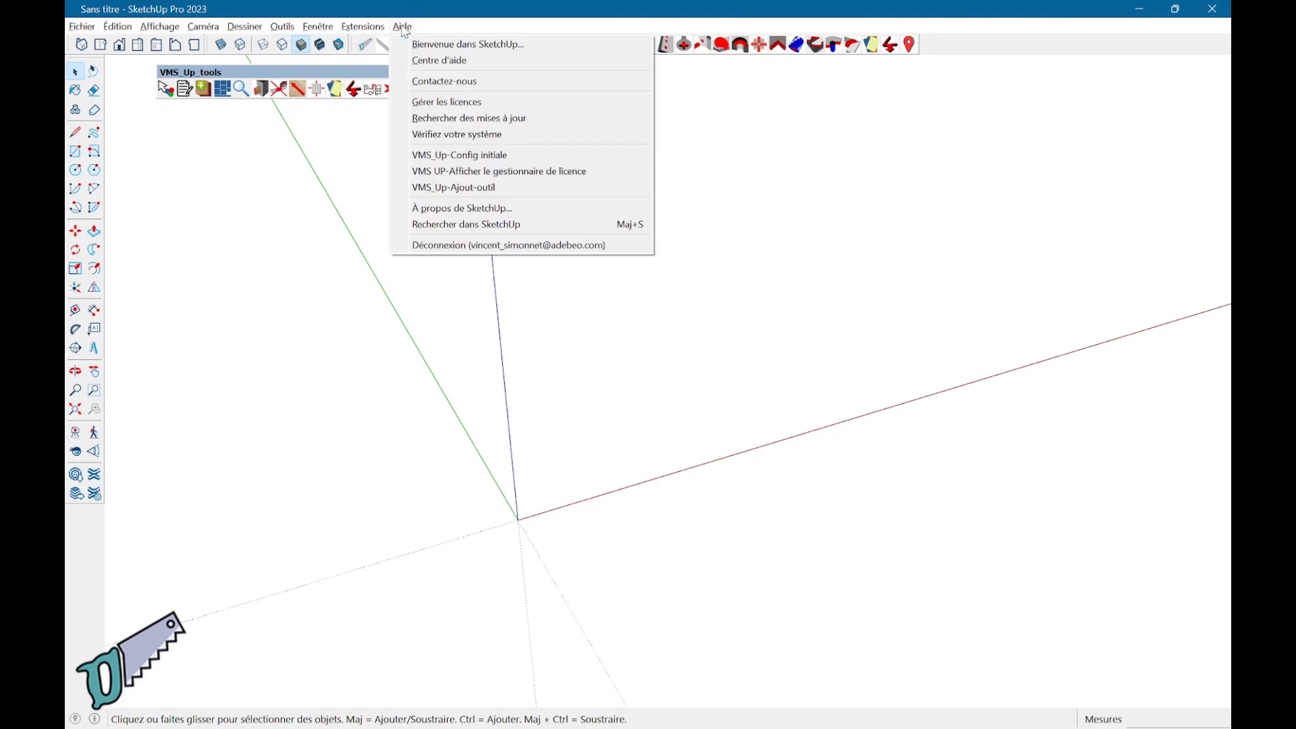
pyautogui.click(498, 162)
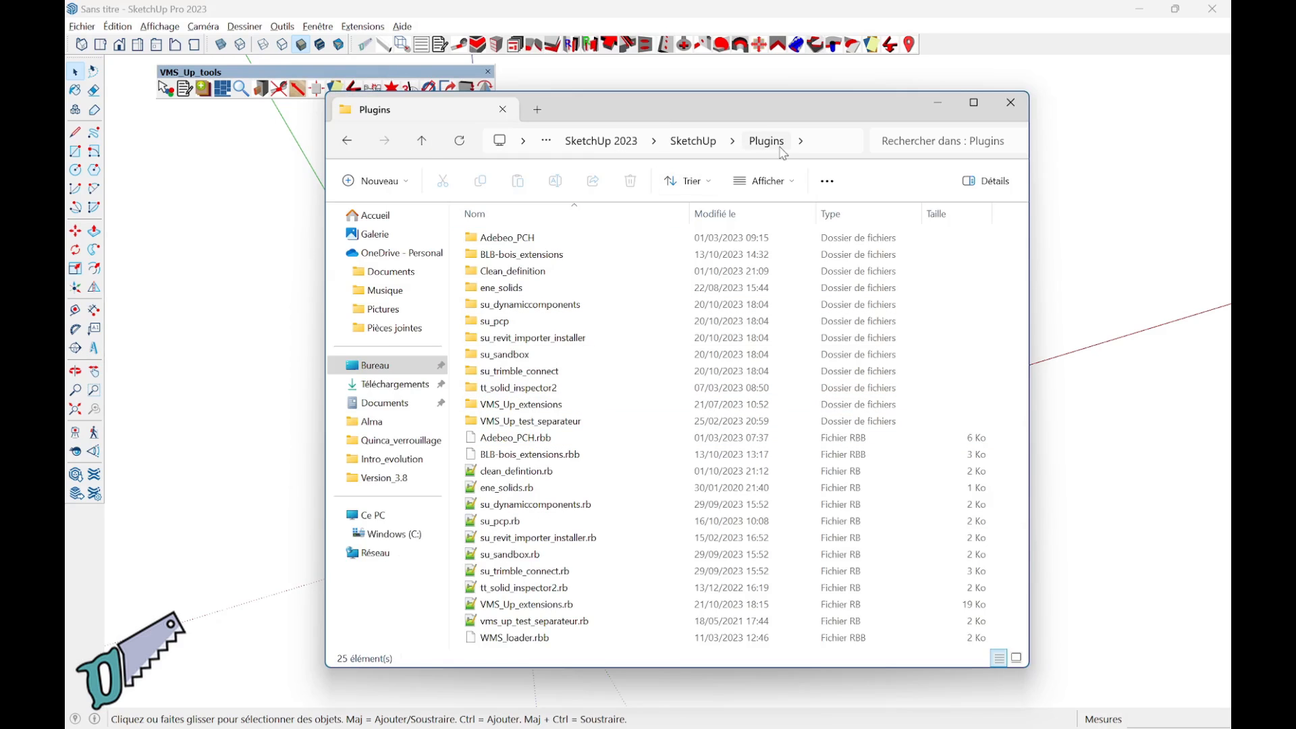
# Open Menus.pdf from the doc folder inside VMS_Up_extensions and look through its guide to customising the menus
pyautogui.click(548, 408)
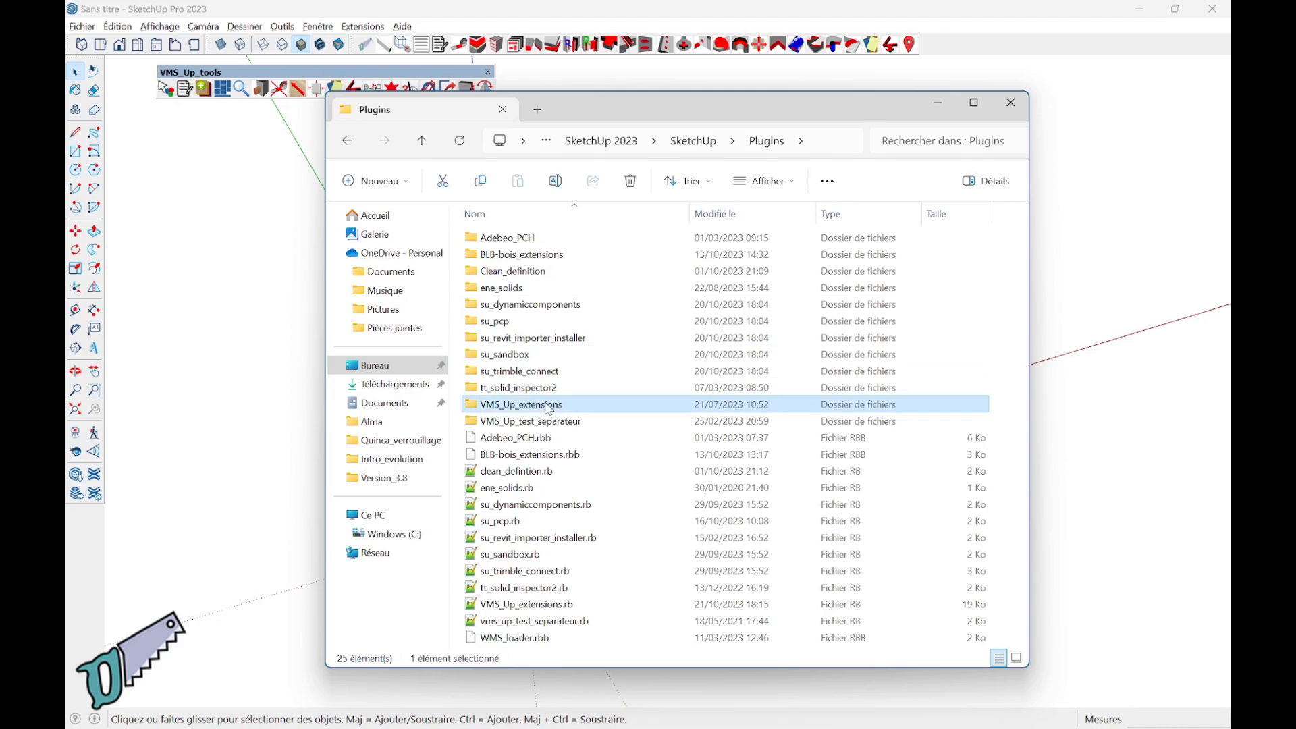
pyautogui.doubleClick(548, 408)
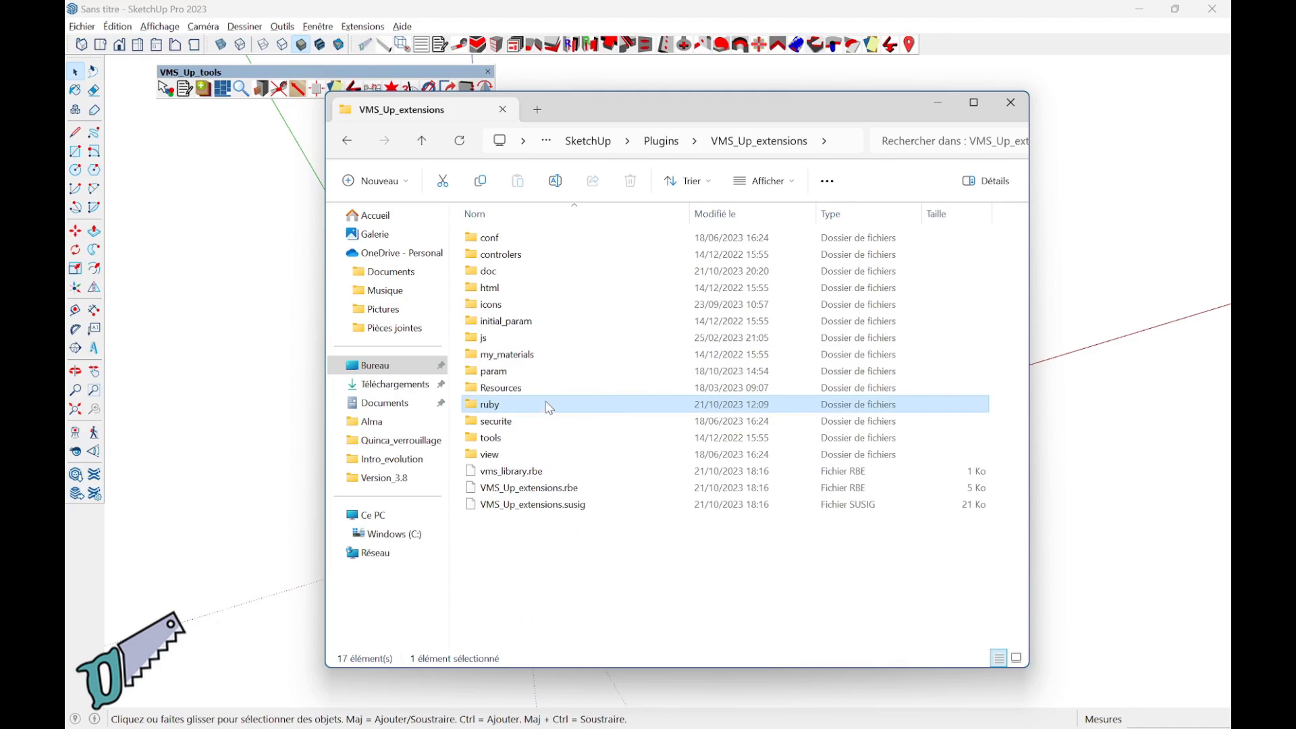
pyautogui.doubleClick(505, 275)
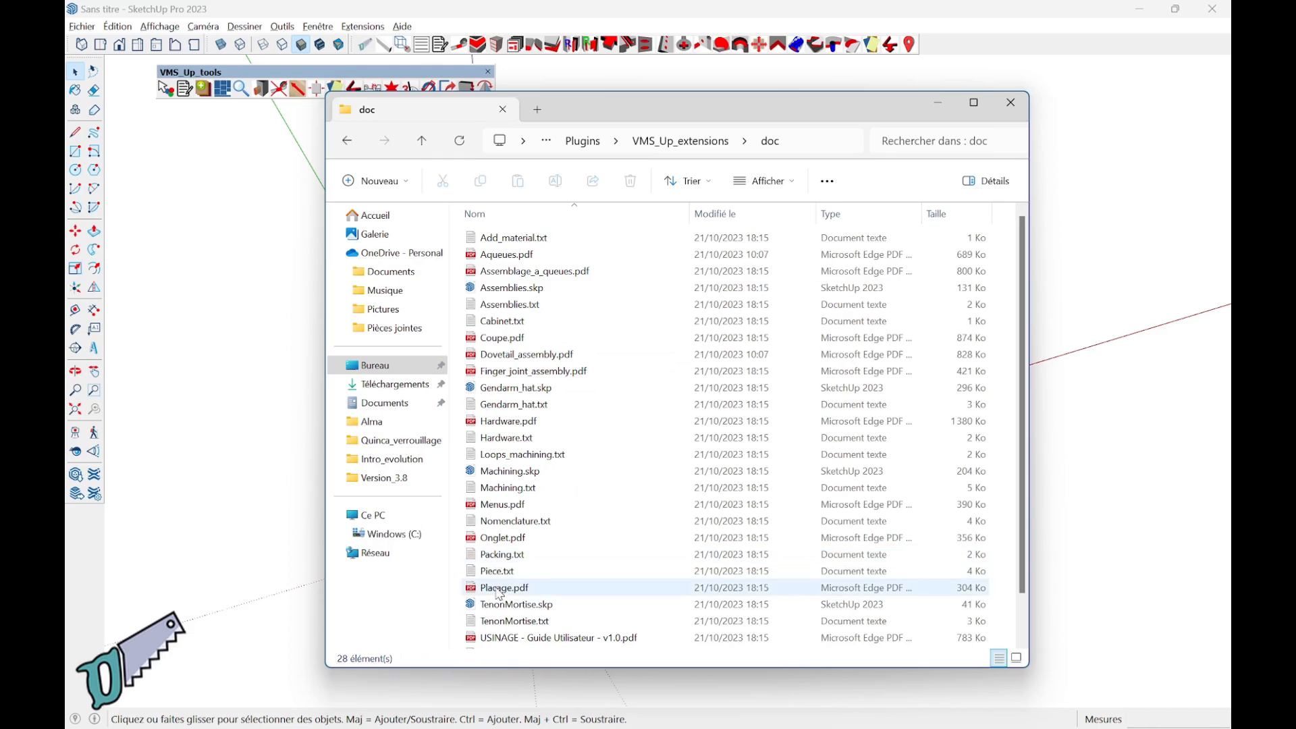
pyautogui.doubleClick(513, 507)
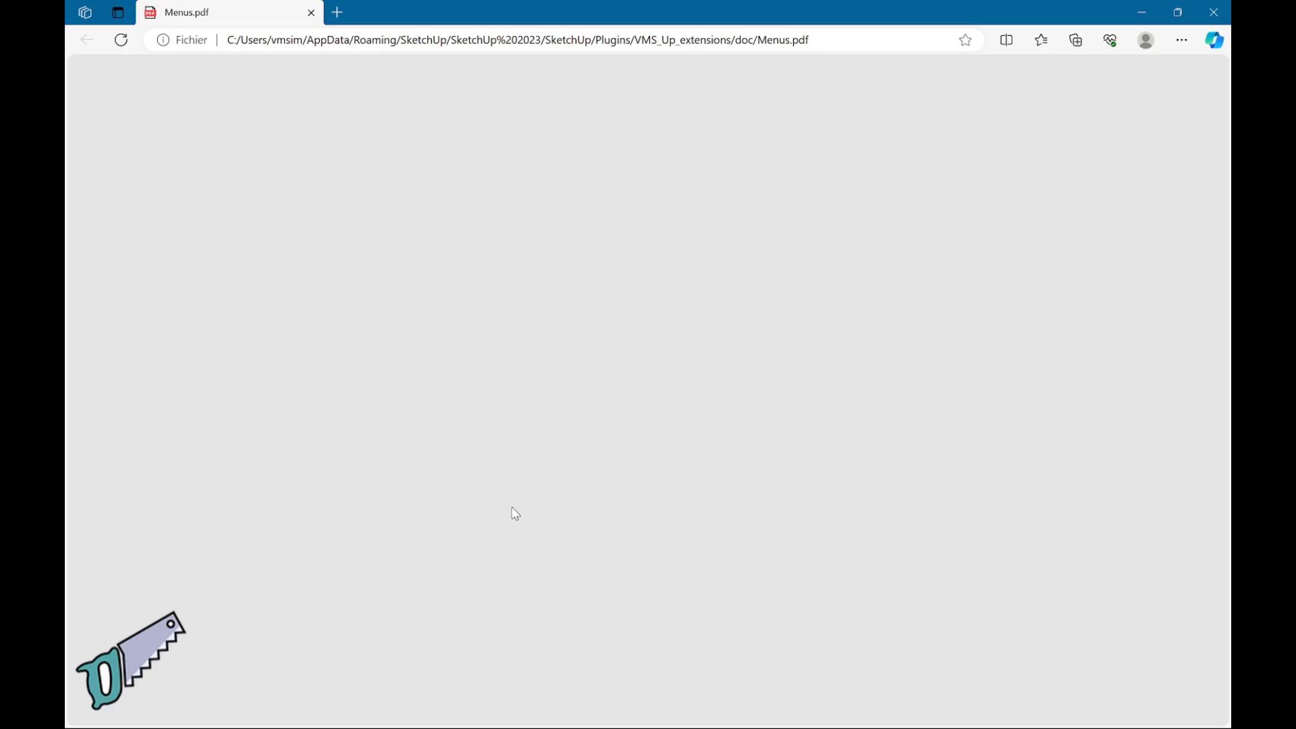
pyautogui.scroll(-15, 817, 421)
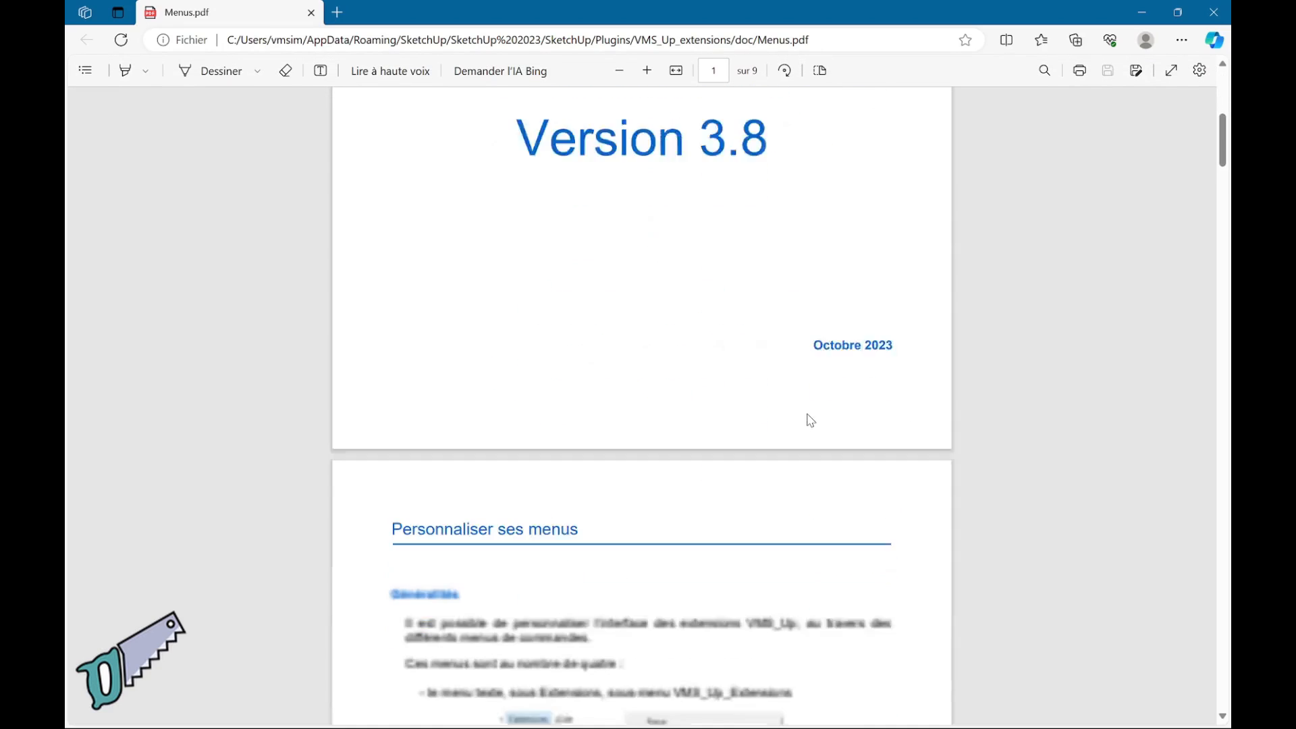
pyautogui.scroll(-20, 811, 420)
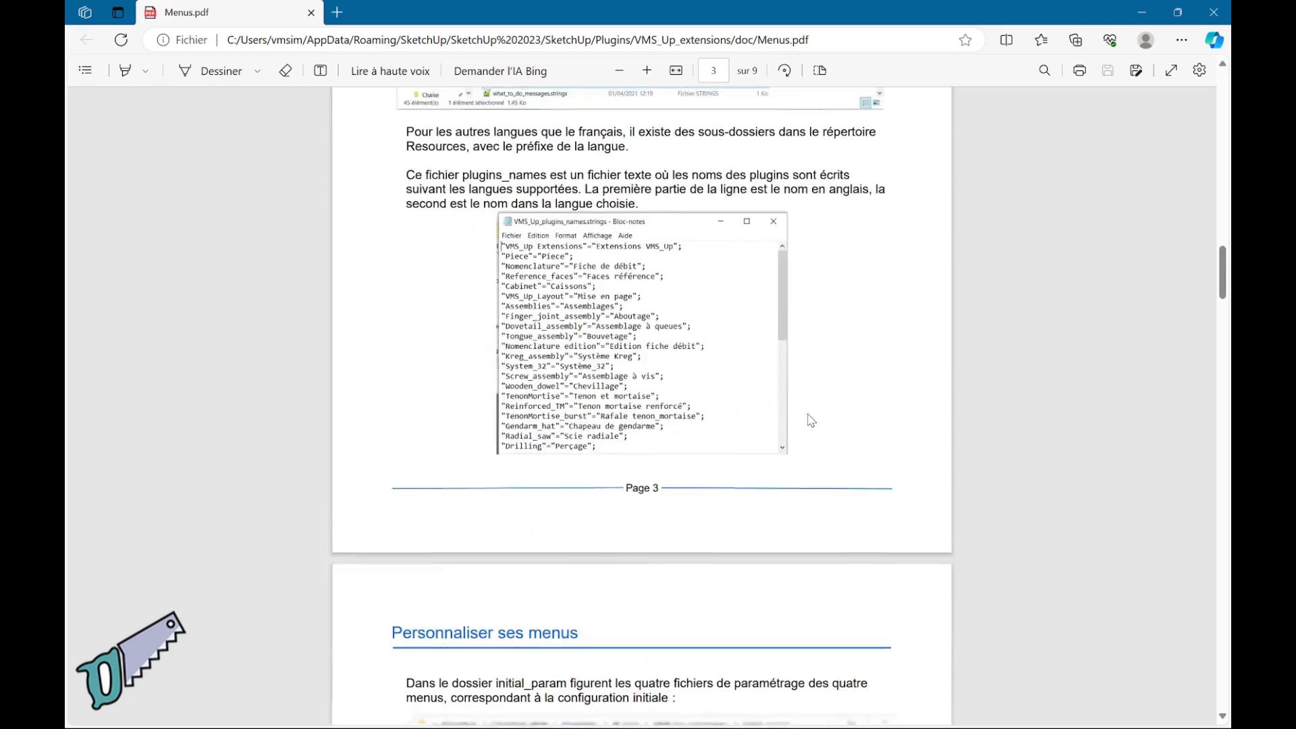
pyautogui.scroll(-20, 810, 420)
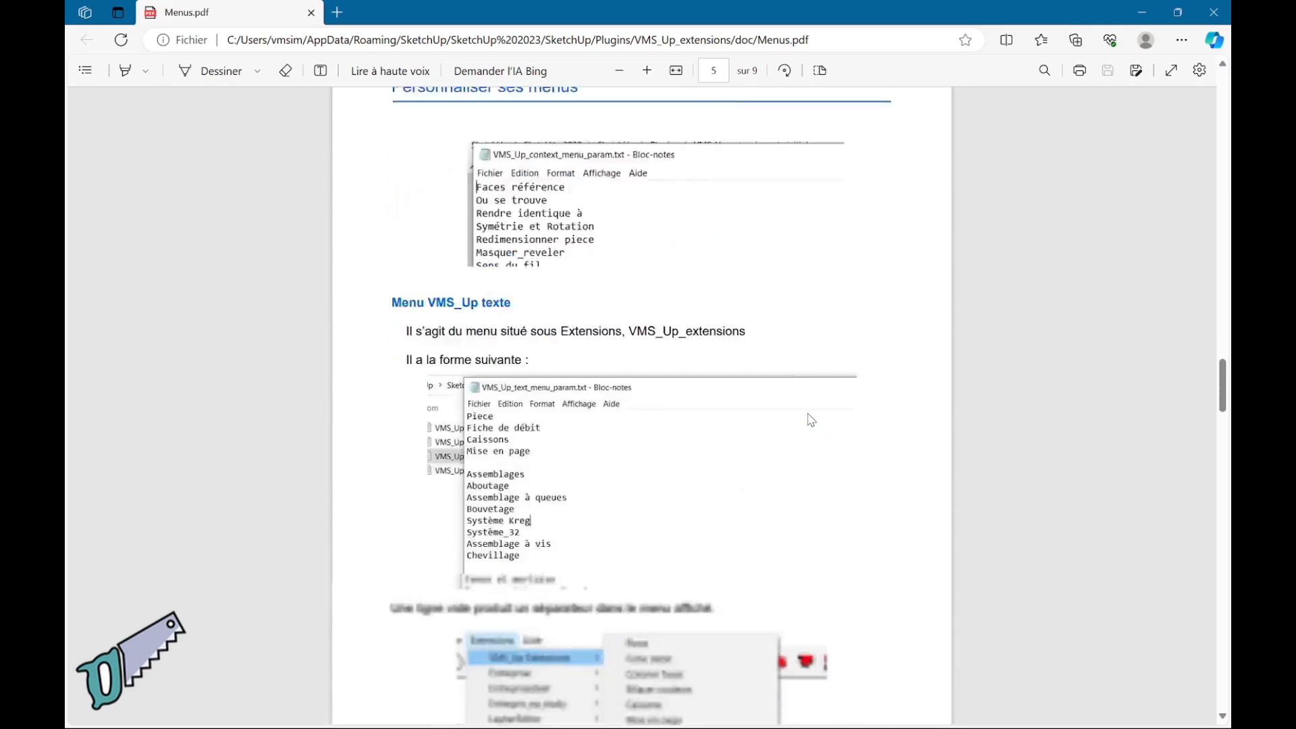
pyautogui.scroll(-20, 810, 420)
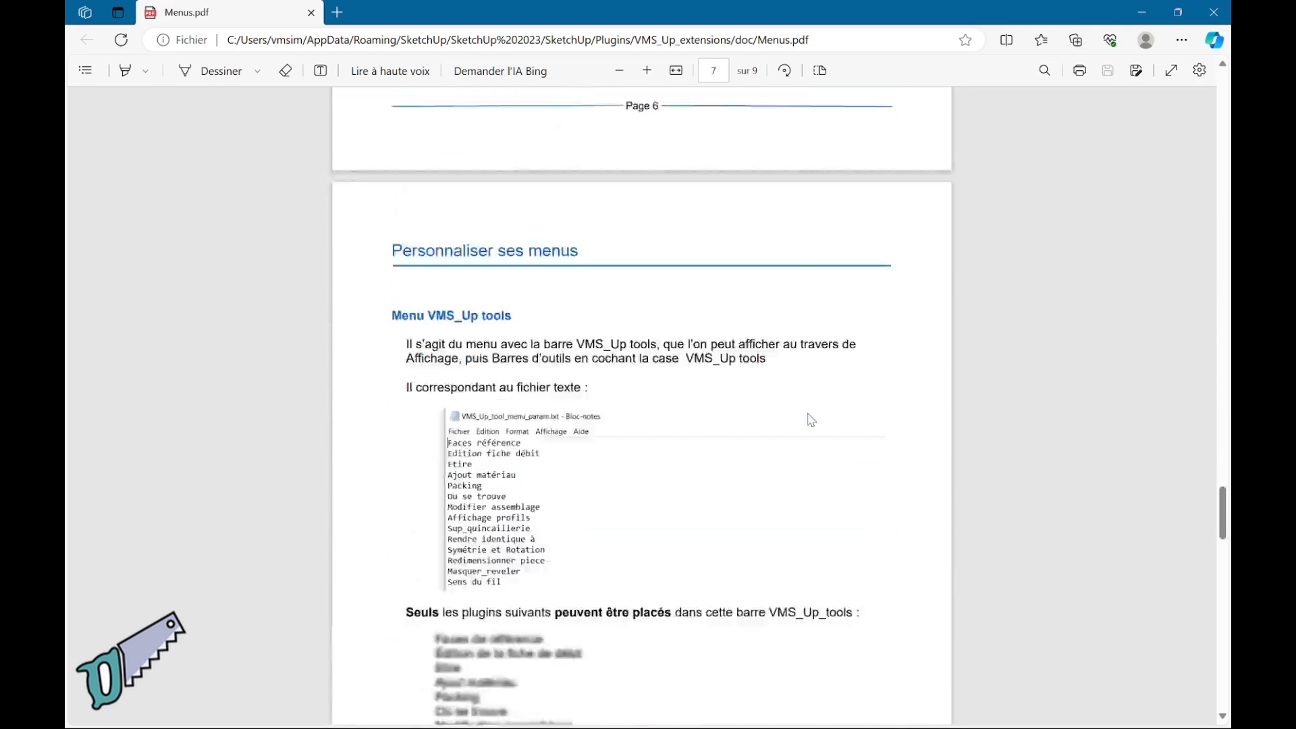
pyautogui.scroll(-20, 810, 420)
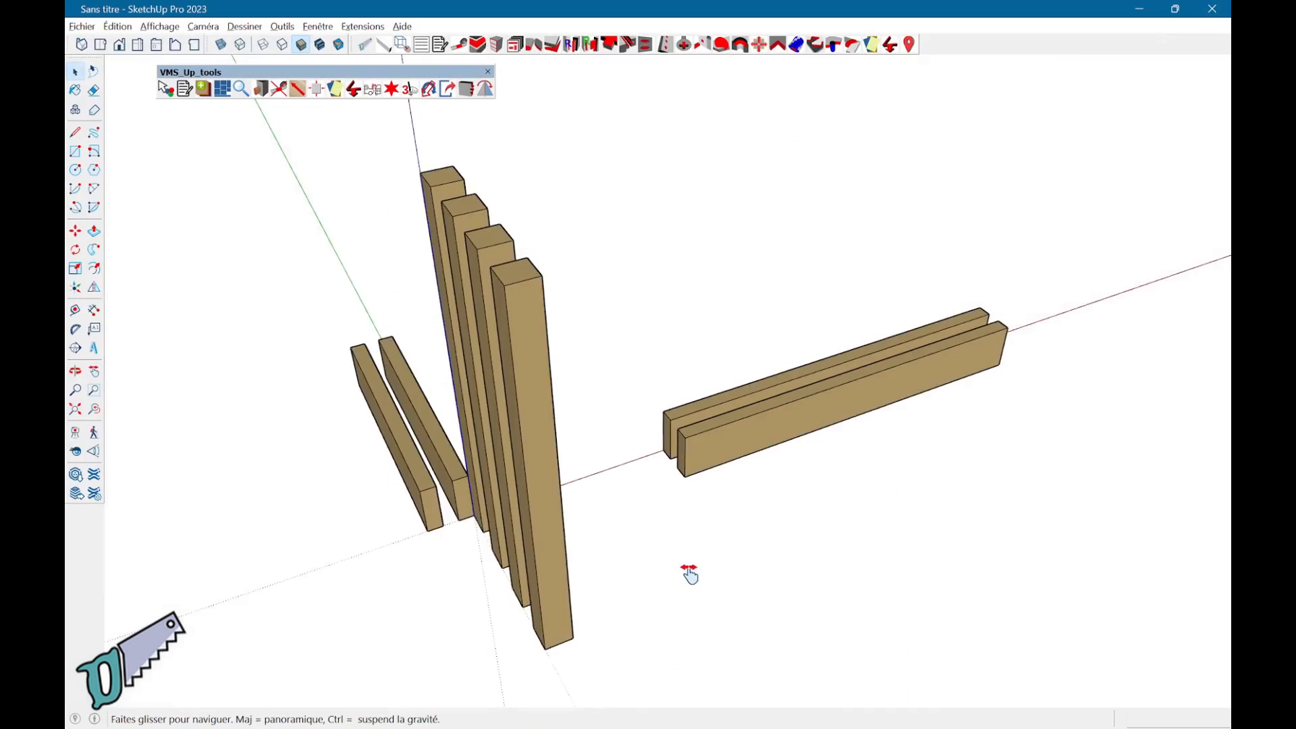
# Use the VMS_Up positioning tool to place the nearer long rail by its end vertex at the top corner of the front leg
pyautogui.moveTo(688, 569)
pyautogui.mouseDown()
pyautogui.moveTo(636, 581)
pyautogui.moveTo(756, 557)
pyautogui.moveTo(772, 590)
pyautogui.moveTo(785, 571)
pyautogui.moveTo(717, 569)
pyautogui.mouseUp()
pyautogui.press('space')
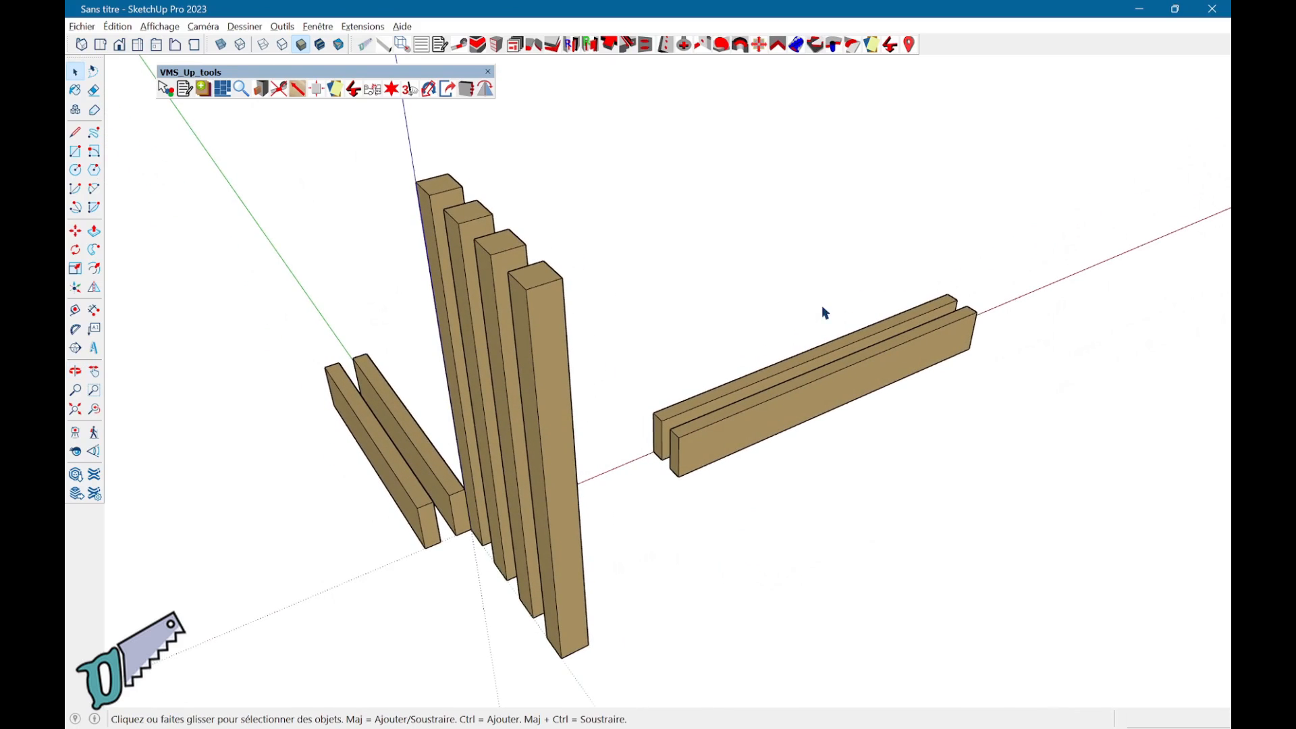
pyautogui.click(909, 44)
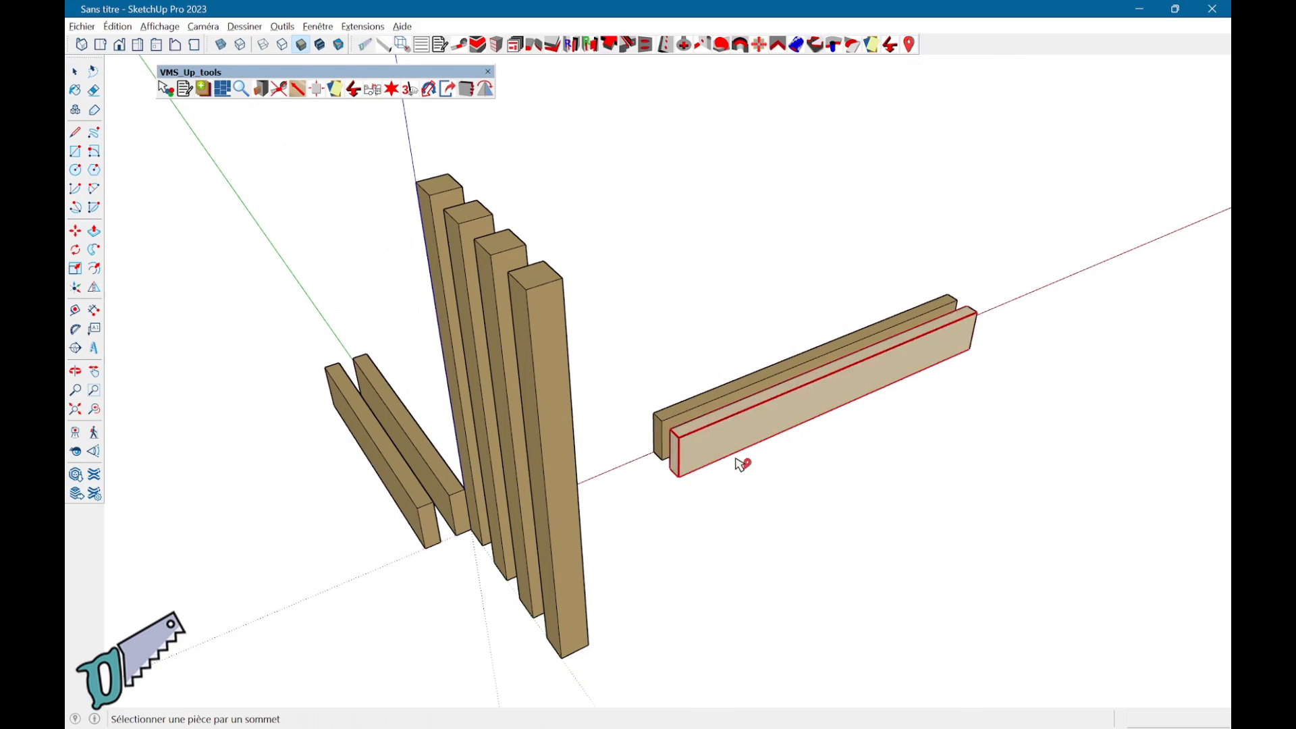
pyautogui.click(685, 442)
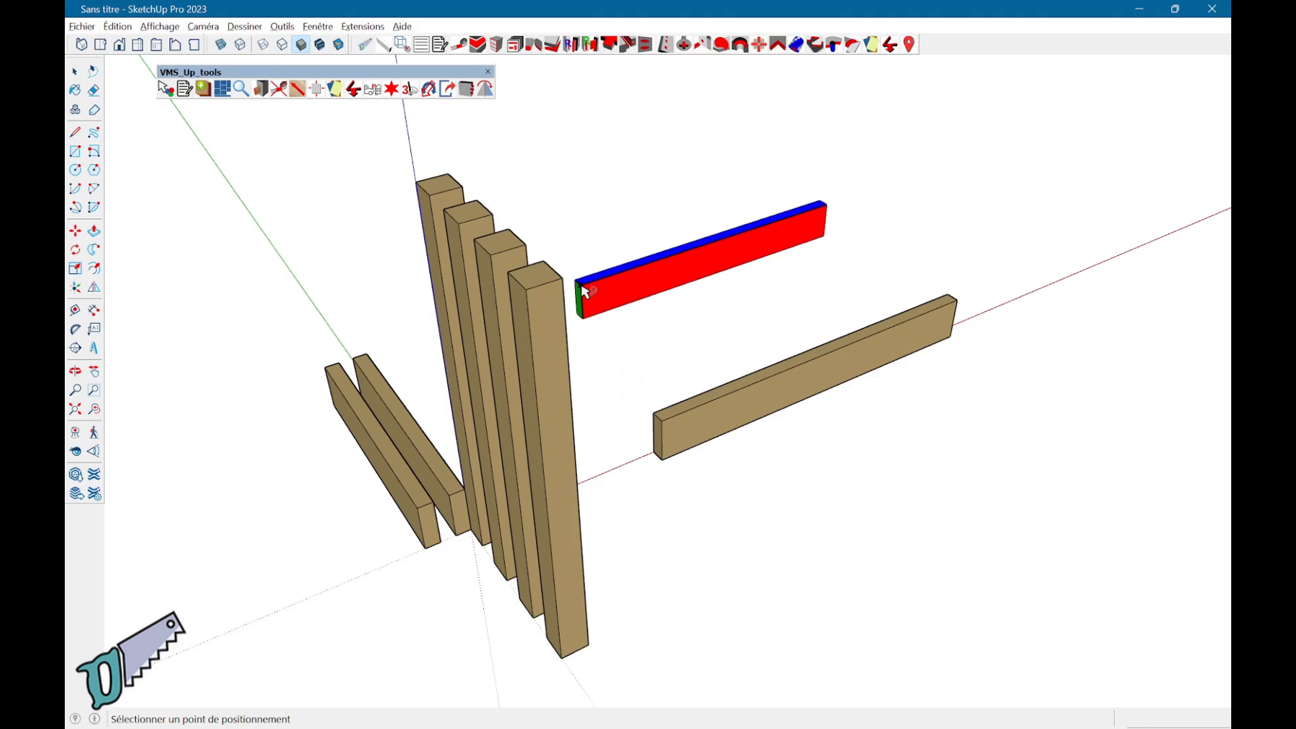
pyautogui.click(561, 281)
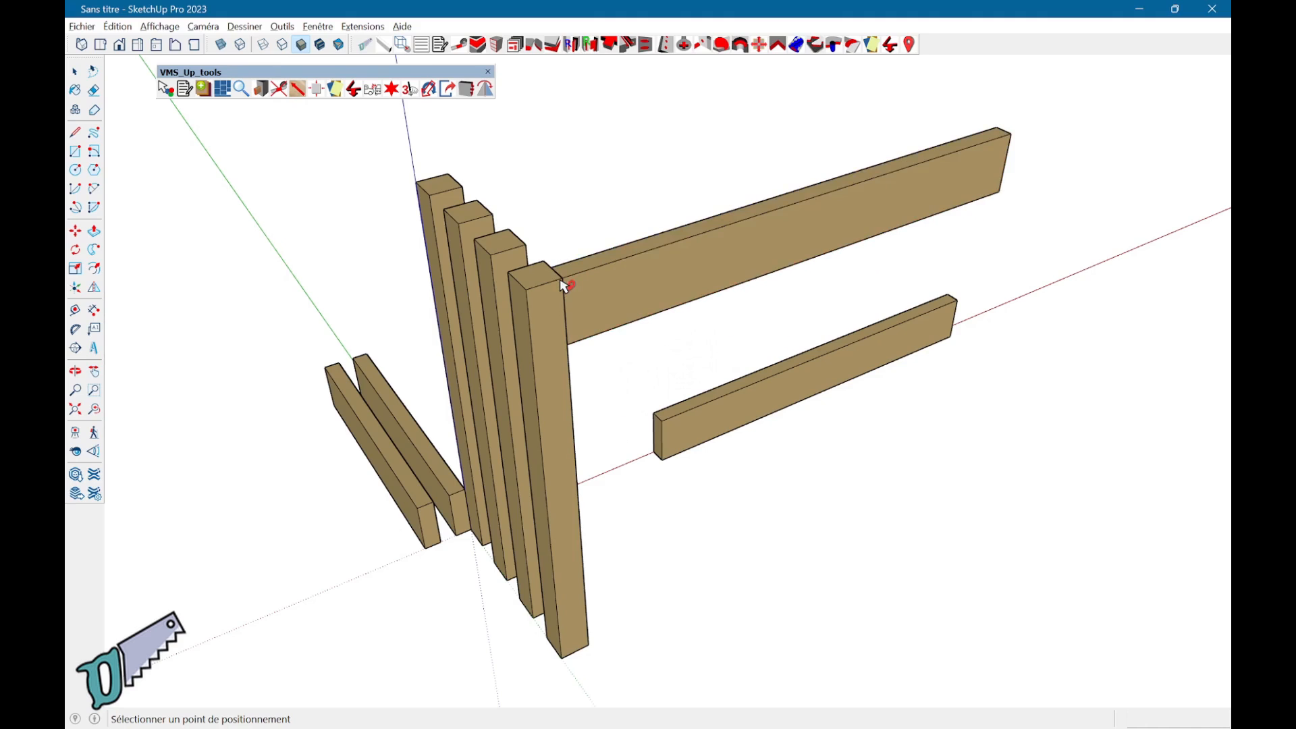
# Turn the next spare leg and place it by its top vertex at the free end of the raised long rail
pyautogui.click(498, 262)
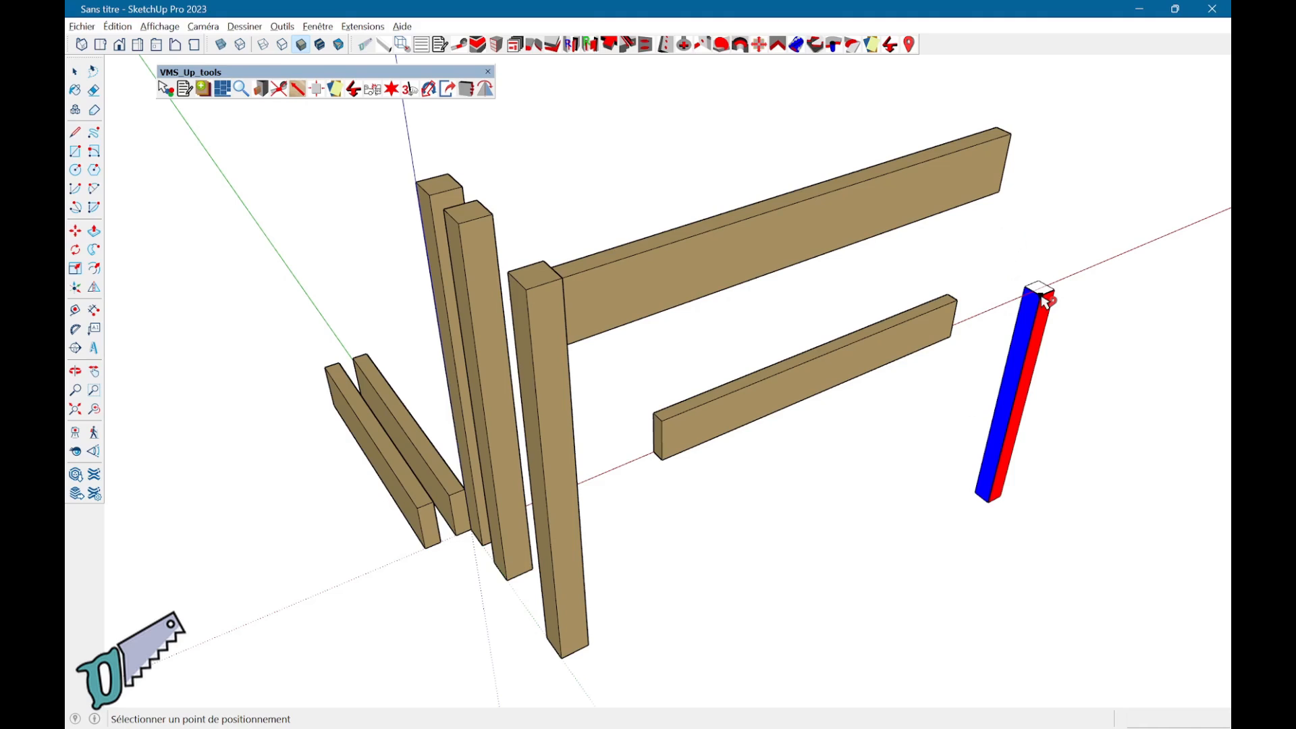
pyautogui.press('Up')
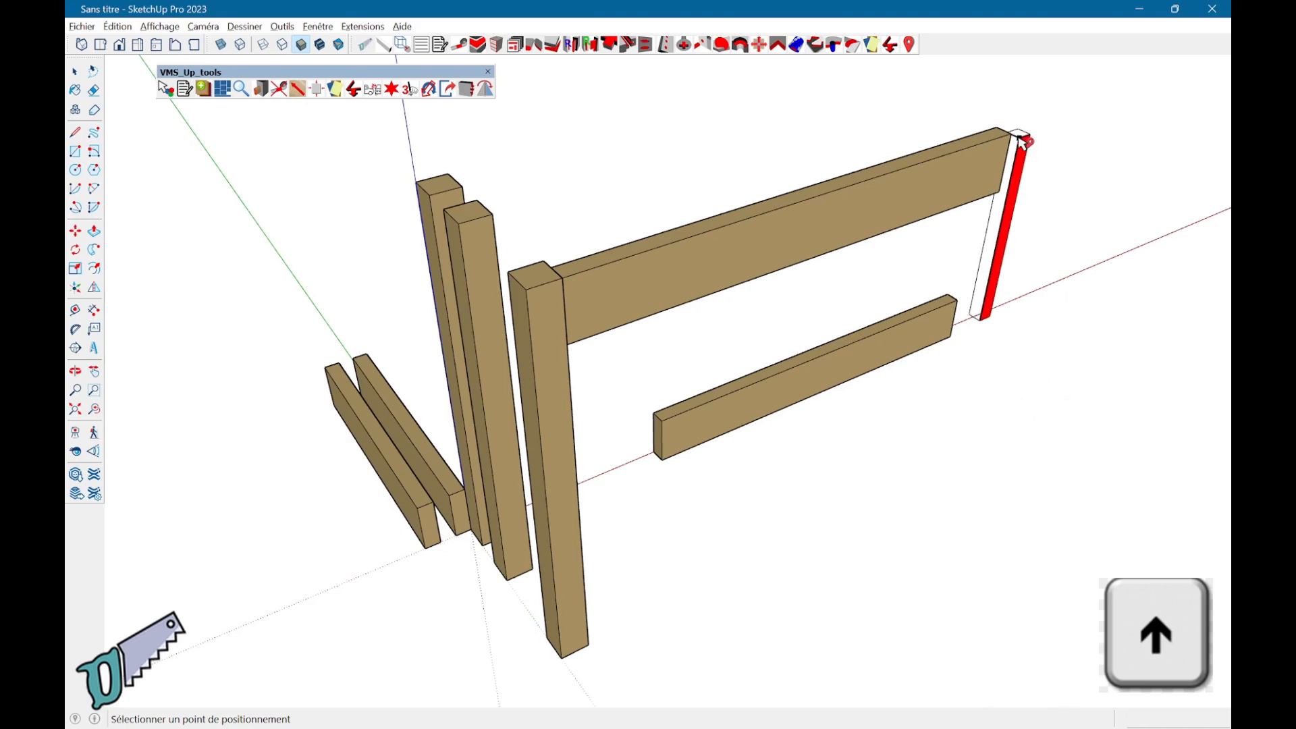
pyautogui.click(1012, 137)
# Place a short rail by its end vertex at the top corner of the front leg, perpendicular to the long rail
pyautogui.moveTo(536, 384); pyautogui.dragTo(530, 650, button='middle')
pyautogui.click(499, 613)
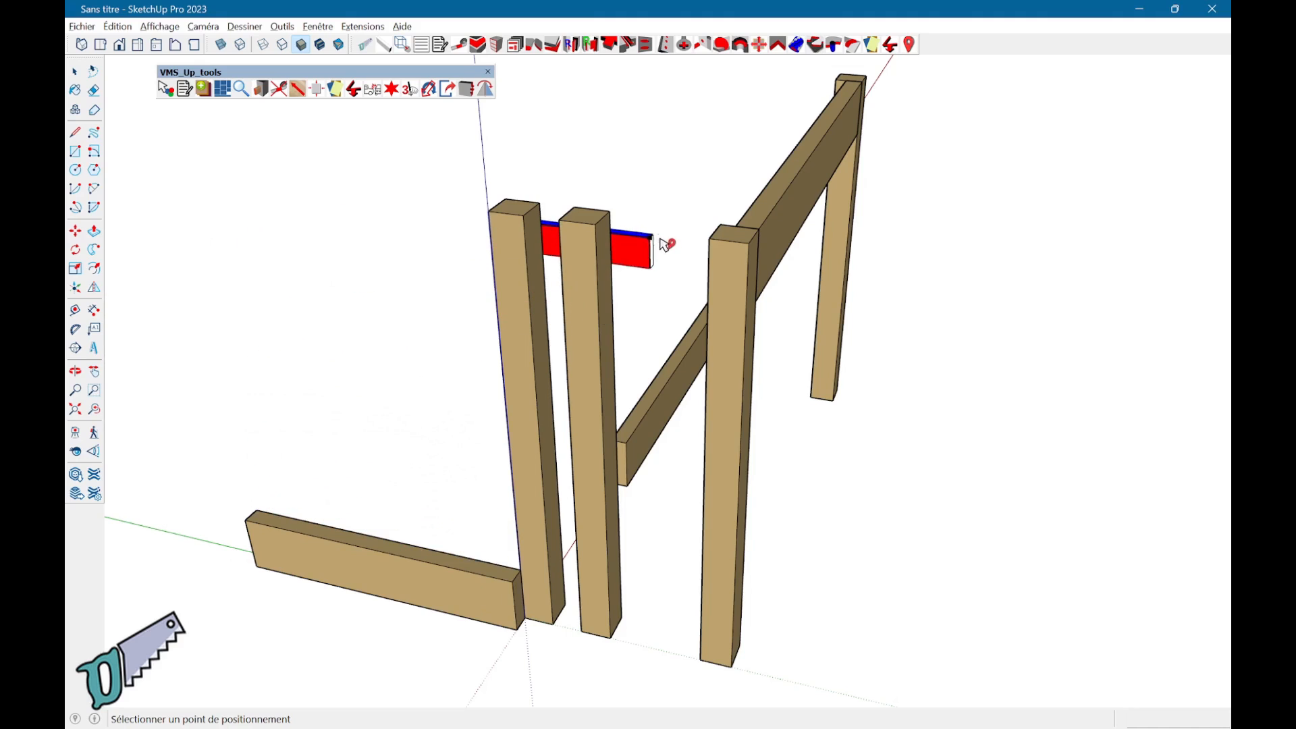
pyautogui.click(710, 235)
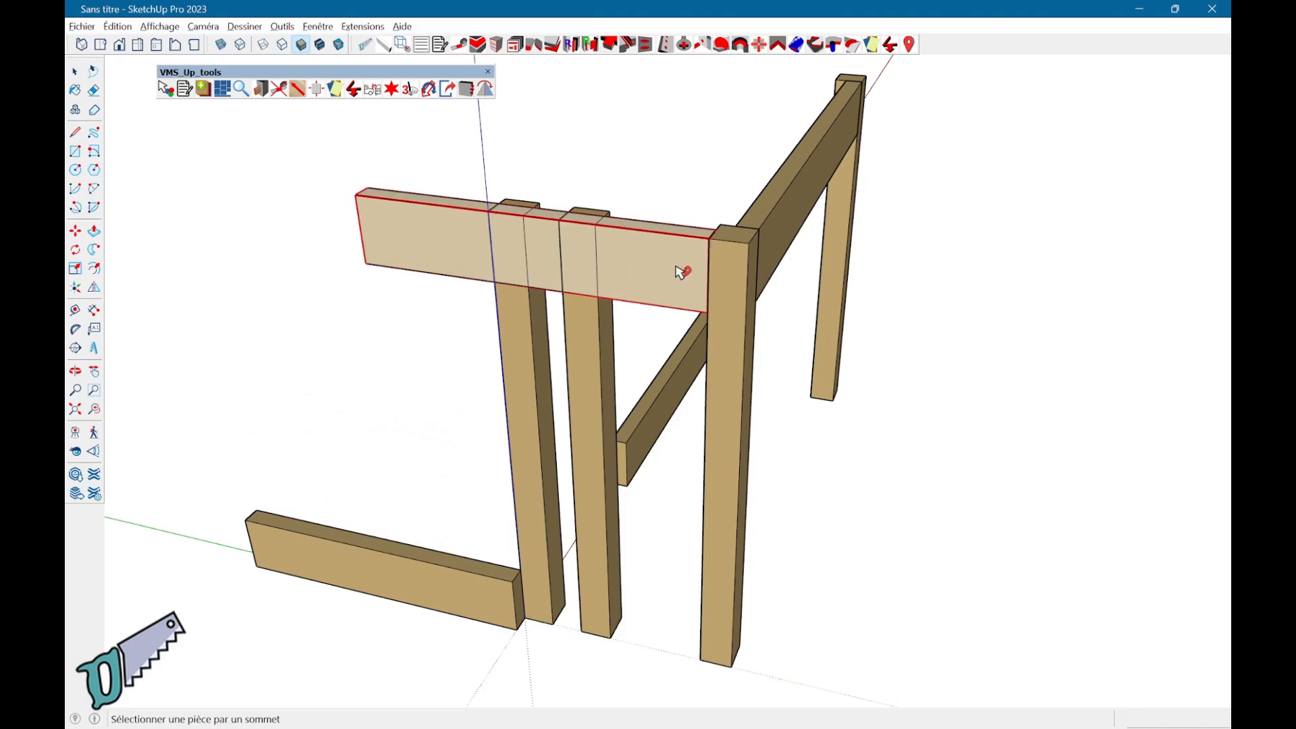
# Turn the second short rail around and fit its end vertex to the top corner of the far leg, parallel to the first short rail
pyautogui.click(517, 582)
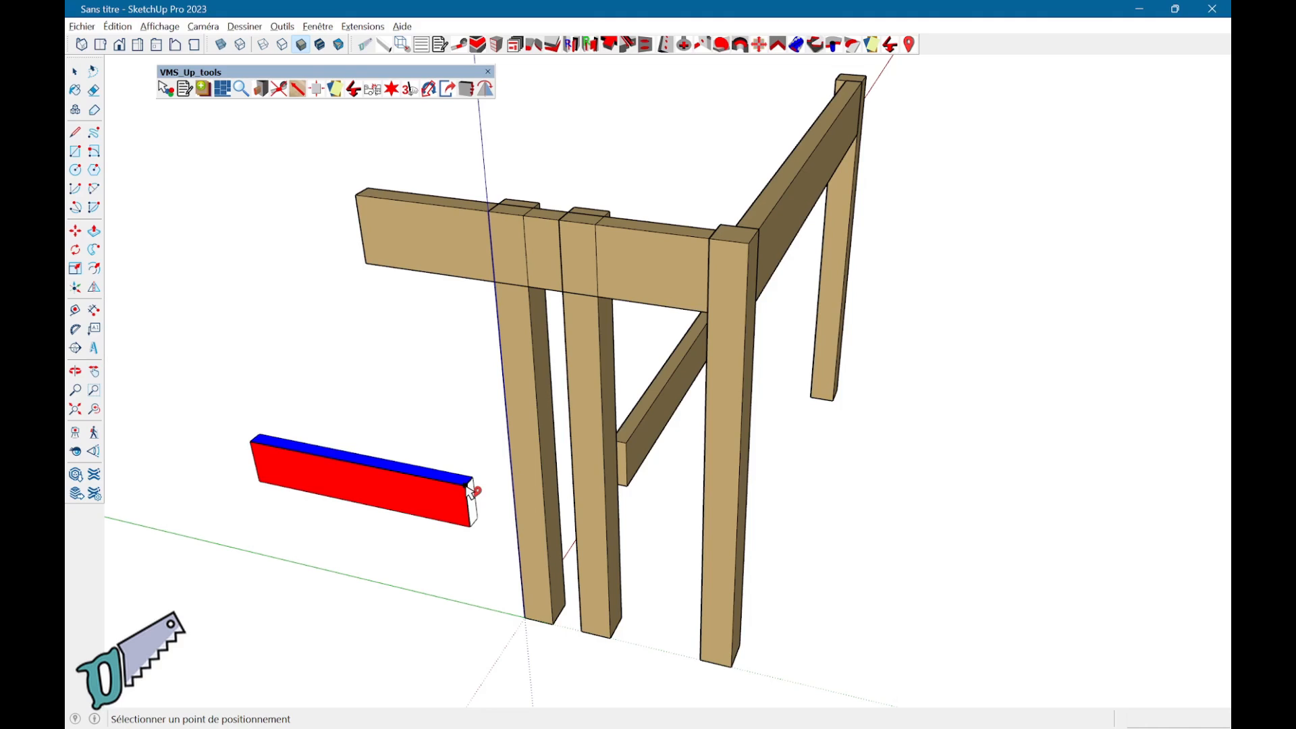
pyautogui.press('Right')
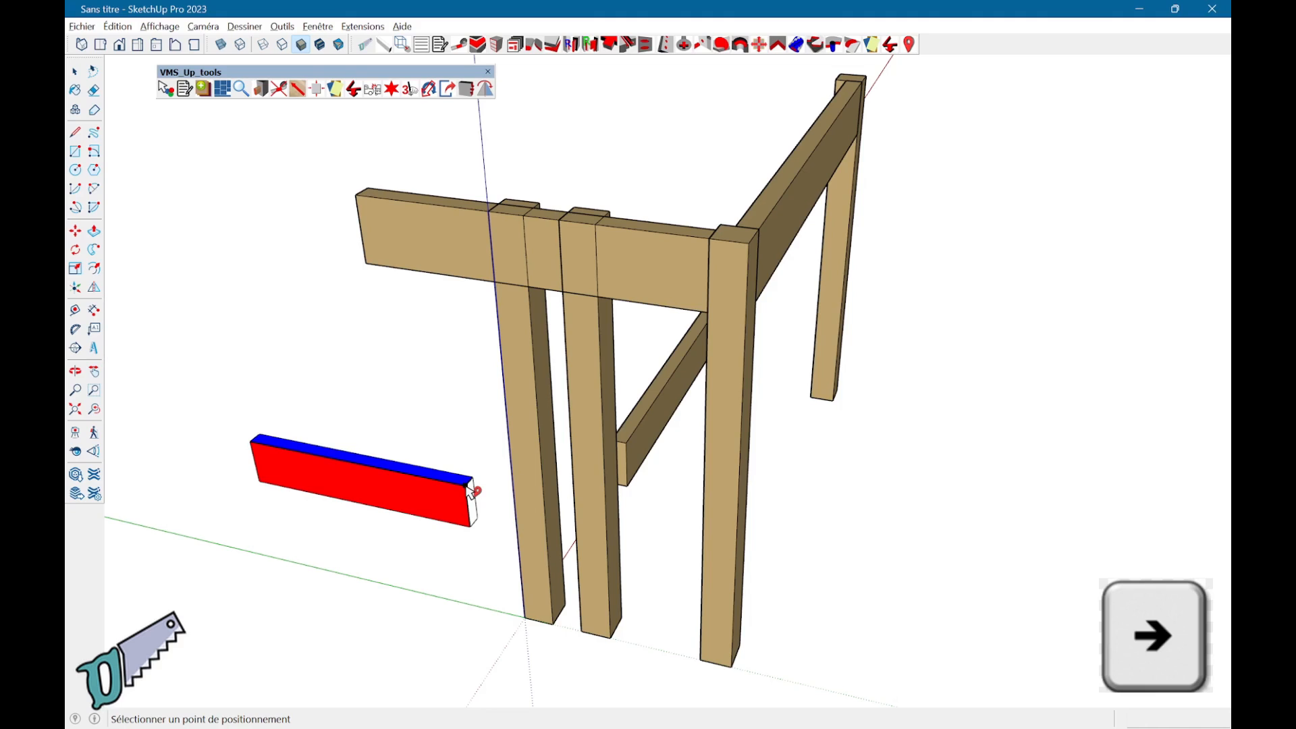
pyautogui.press('Right')
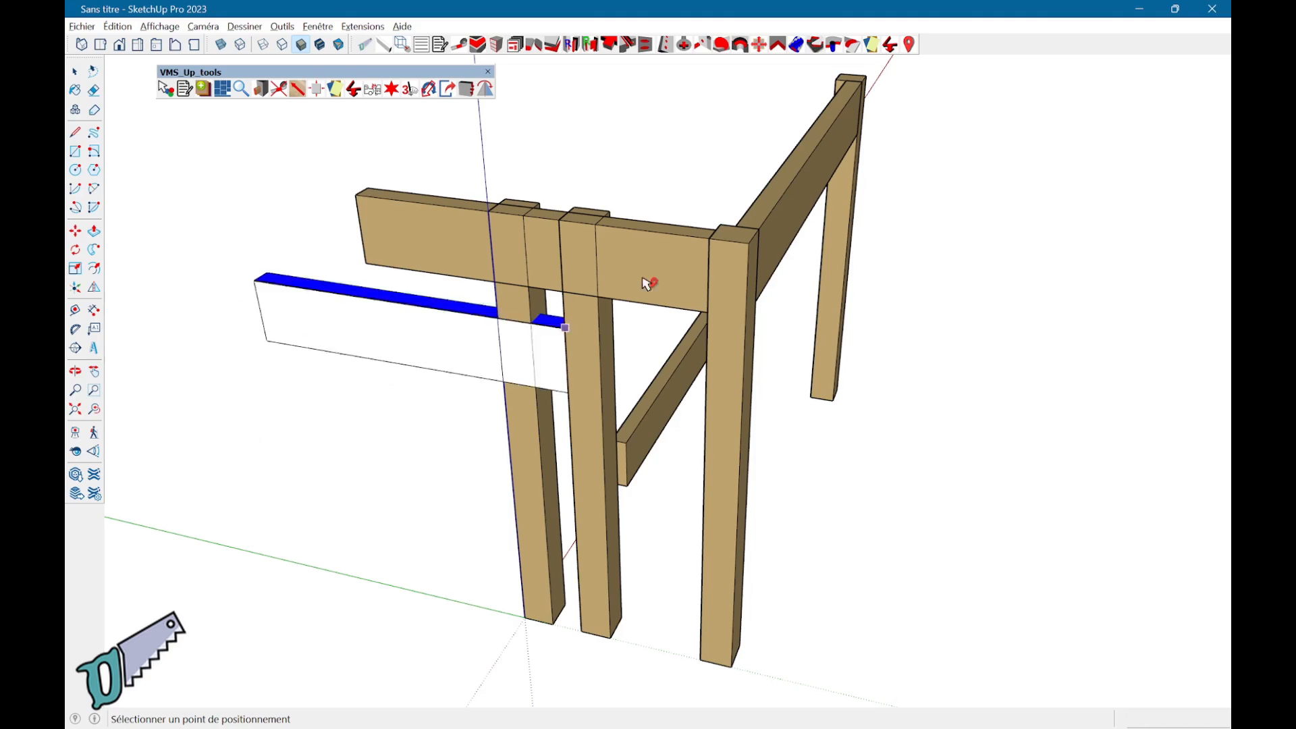
pyautogui.moveTo(763, 174); pyautogui.dragTo(851, 189, button='middle')
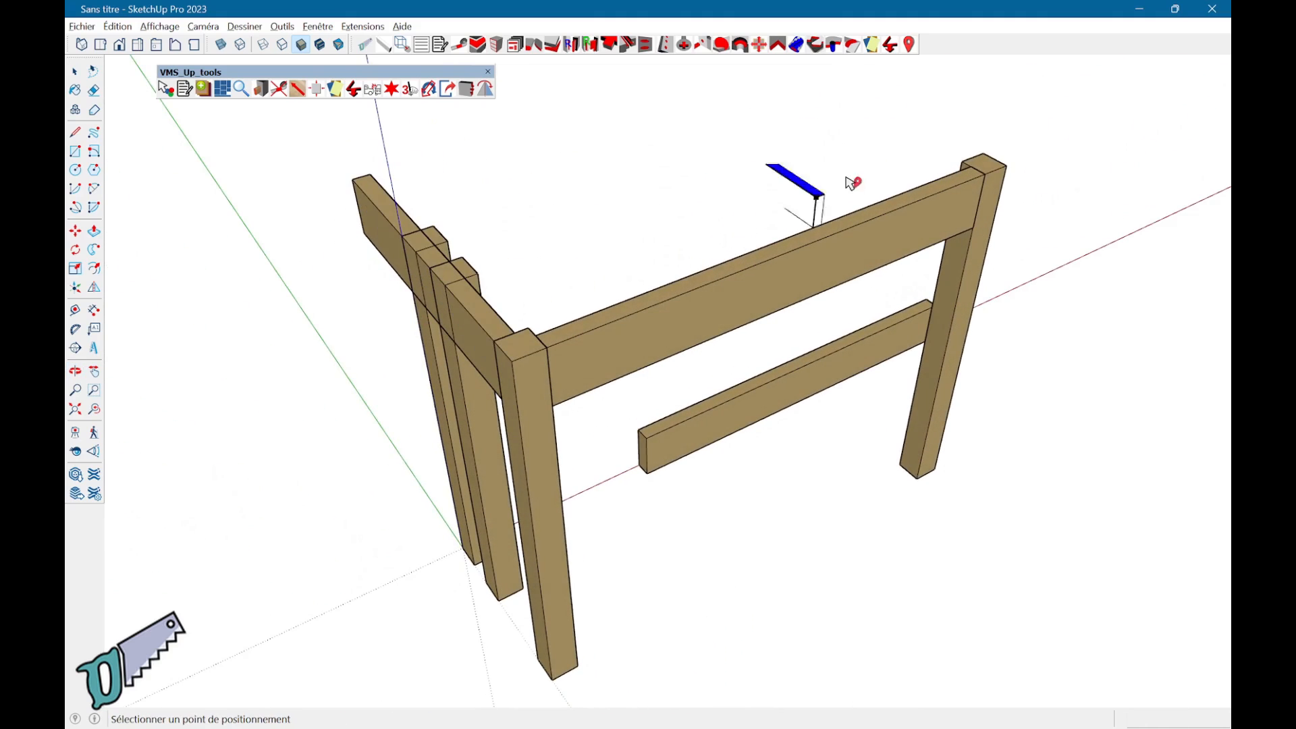
pyautogui.click(973, 164)
pyautogui.scroll(5, 975, 163)
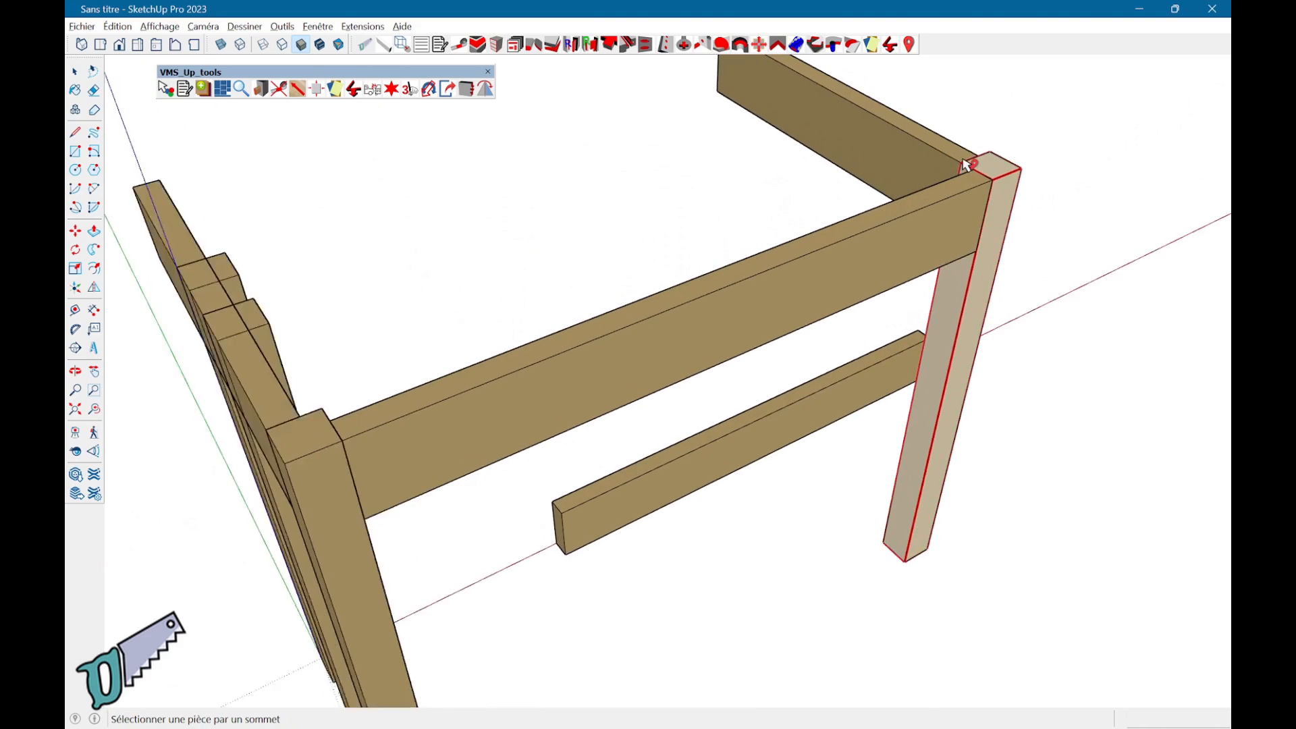
pyautogui.click(980, 156)
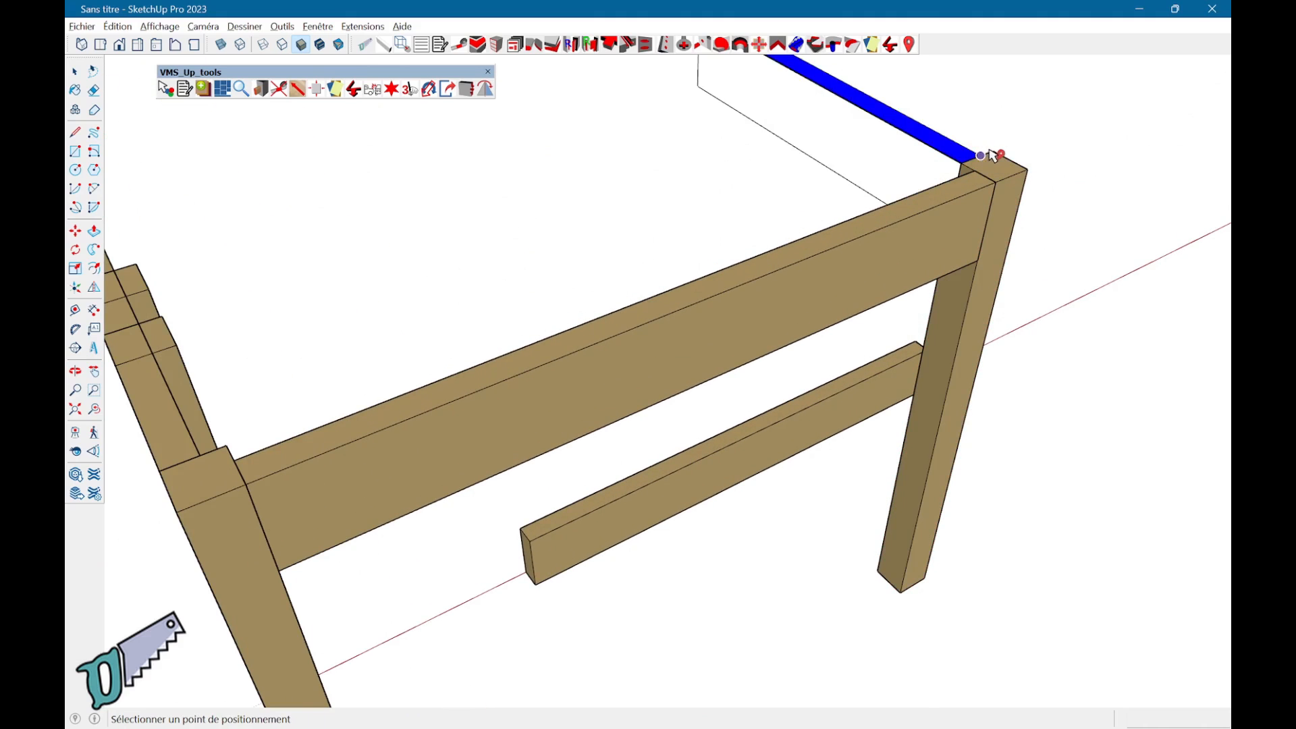
pyautogui.click(993, 152)
pyautogui.scroll(-3, 791, 204)
# Place one of the two spare legs by its top vertex at the free end of the front short rail
pyautogui.moveTo(323, 298); pyautogui.dragTo(750, 223, button='middle')
pyautogui.click(555, 368)
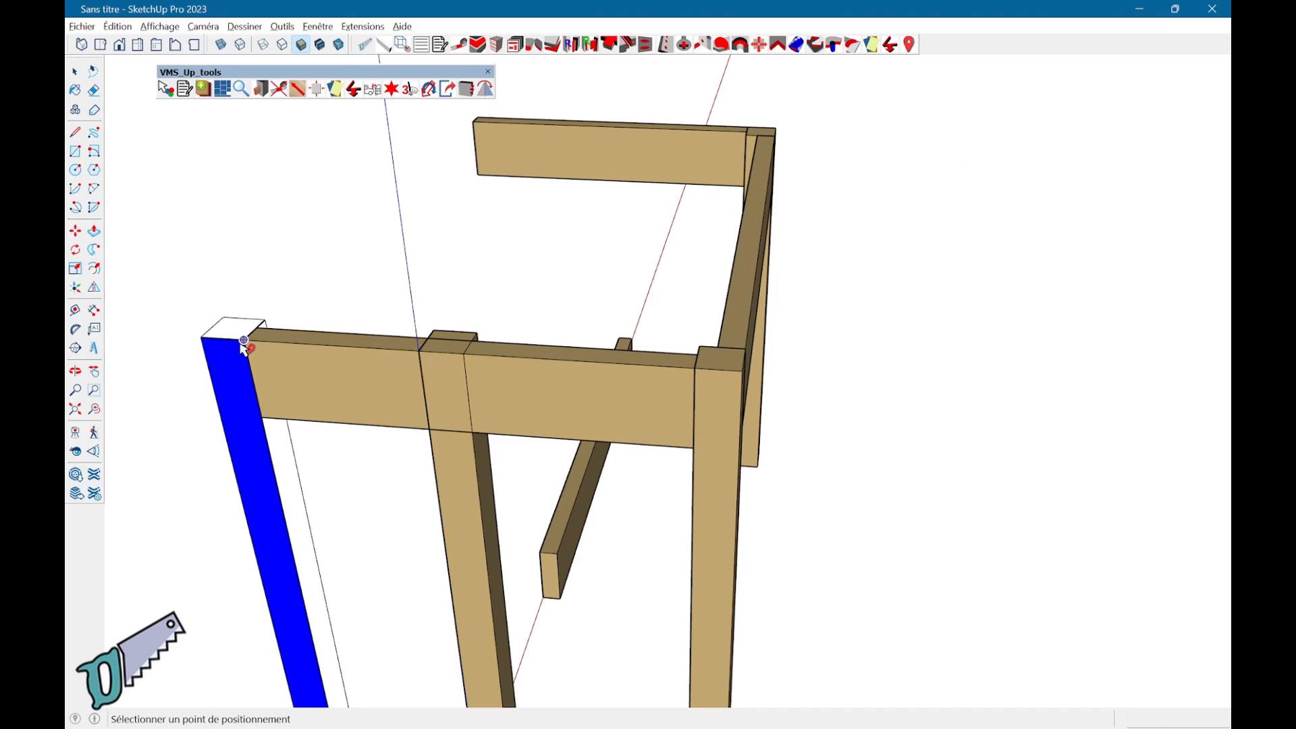
pyautogui.click(244, 348)
# Turn the remaining long rail around and fit its end vertex to the top corner of the leg at the front short rail's end
pyautogui.moveTo(356, 362); pyautogui.dragTo(144, 454, button='middle')
pyautogui.moveTo(448, 362); pyautogui.dragTo(611, 441, button='middle')
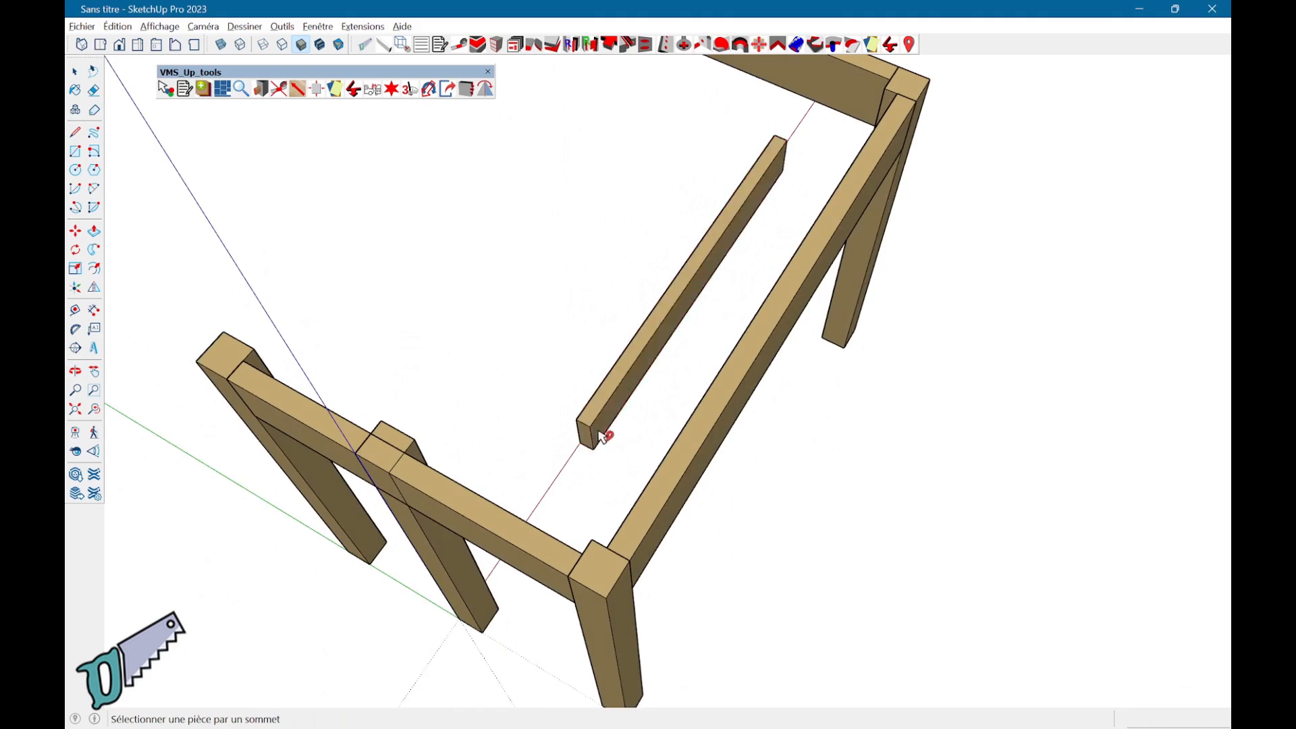
pyautogui.click(596, 434)
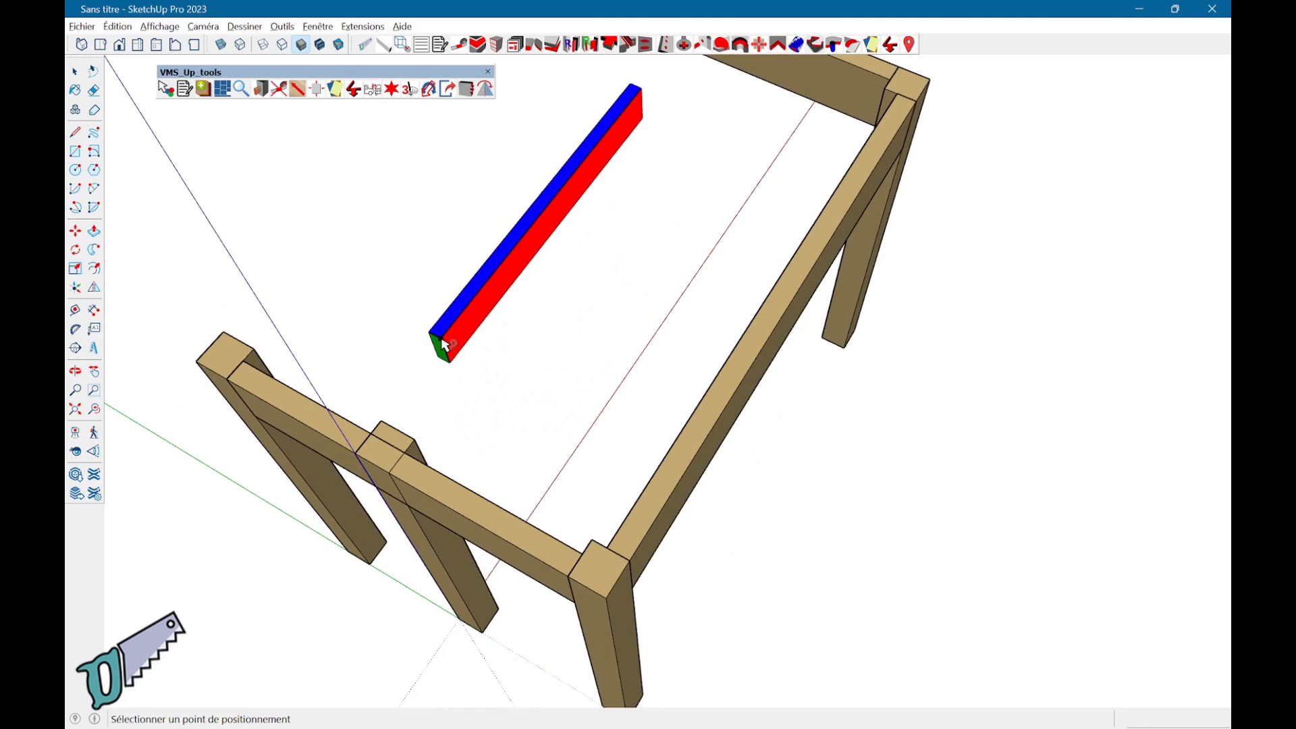
pyautogui.press('Right')
pyautogui.press('Right')
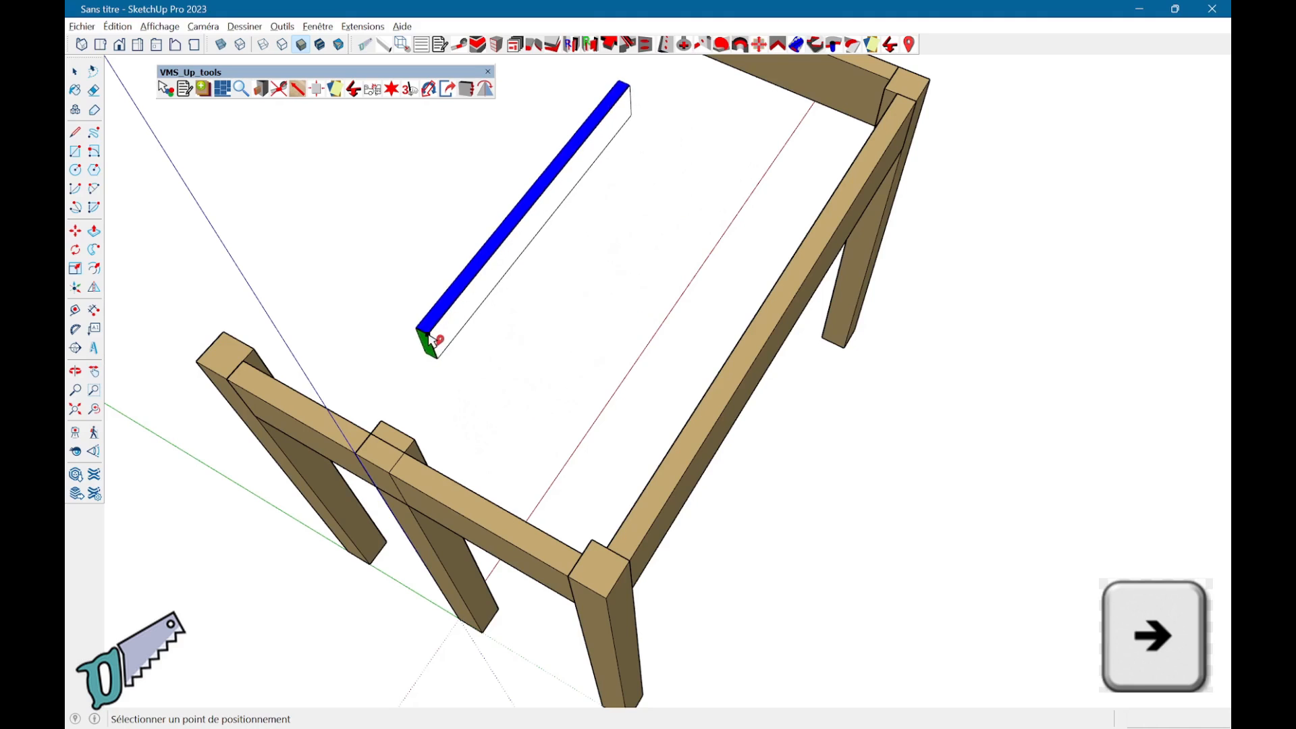
pyautogui.click(432, 335)
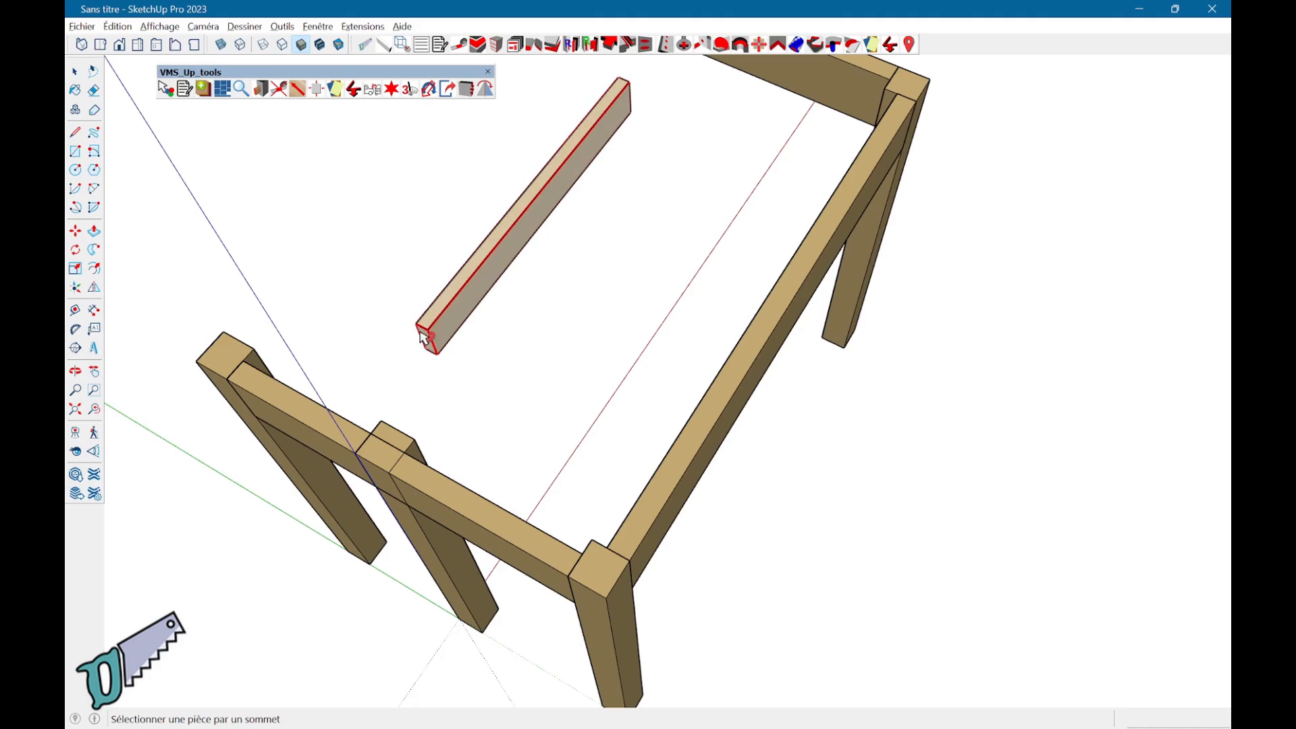
pyautogui.click(419, 327)
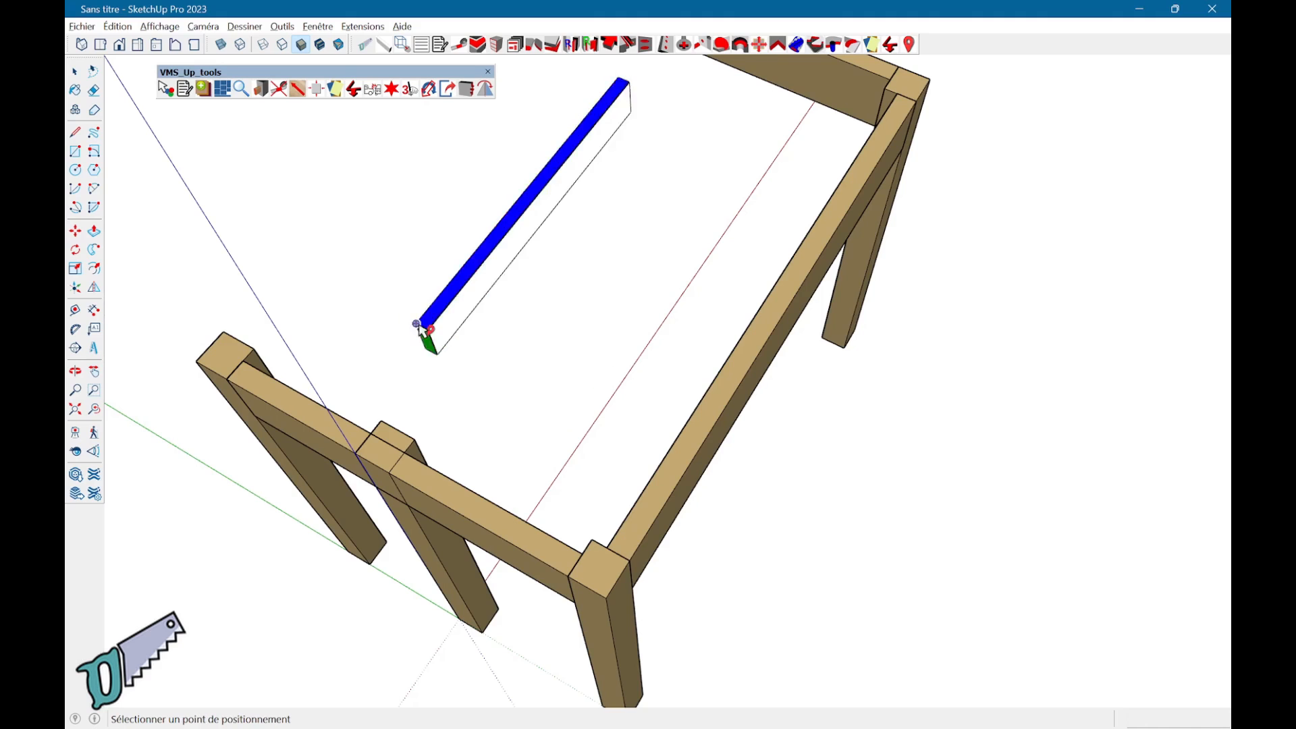
pyautogui.click(233, 340)
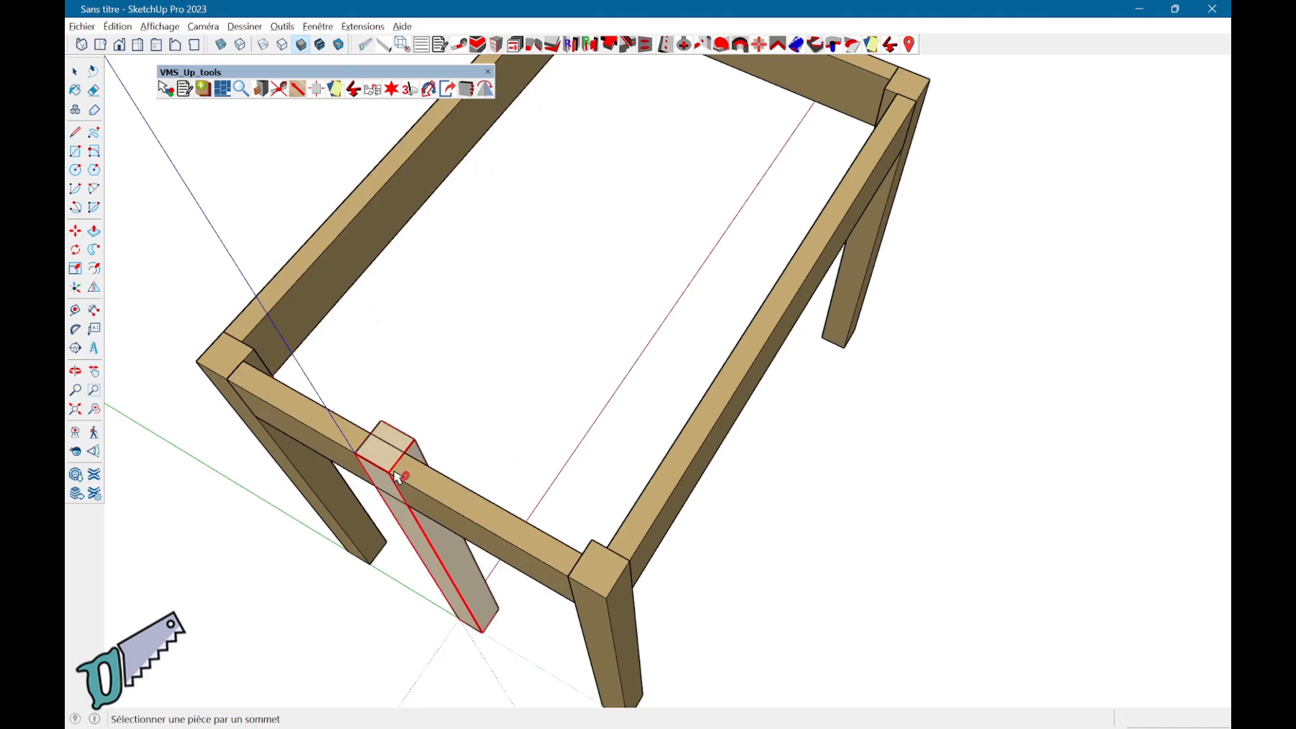
# Turn the last spare leg and place it by its top vertex where the free ends of the long and short rails meet
pyautogui.click(407, 430)
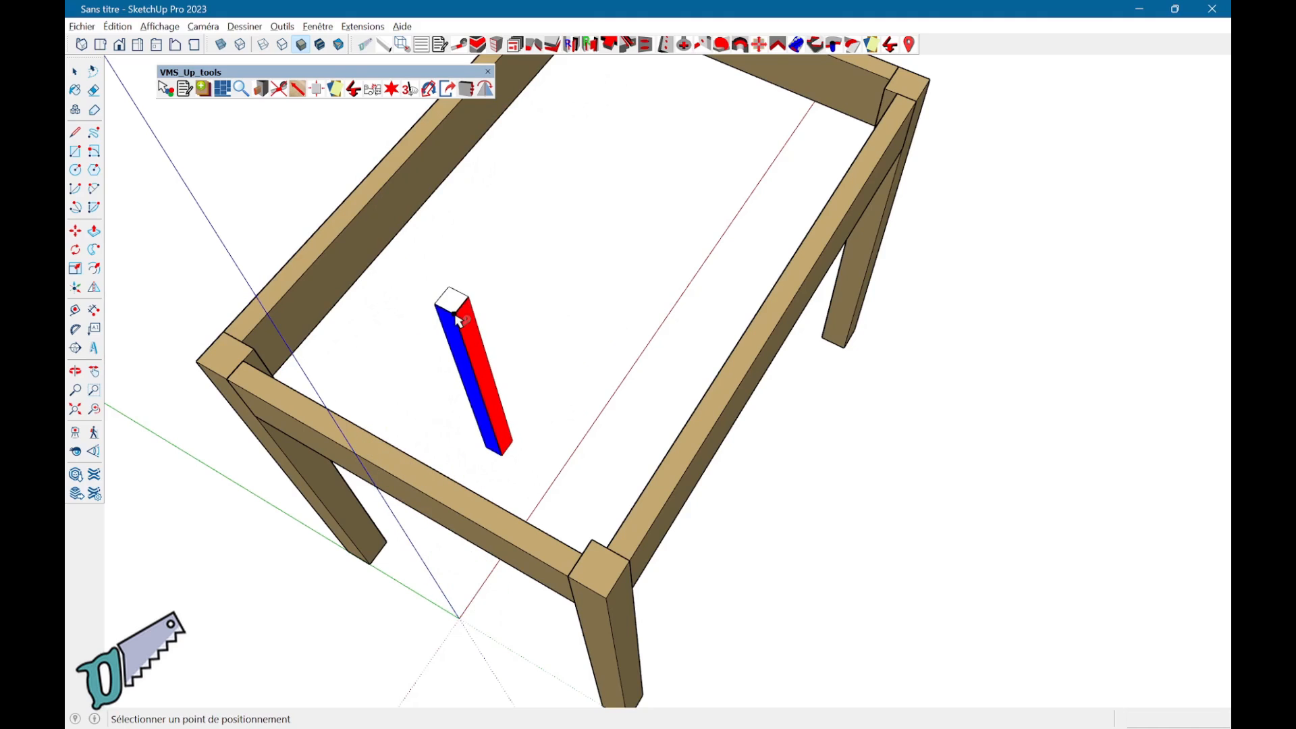
pyautogui.press('Up')
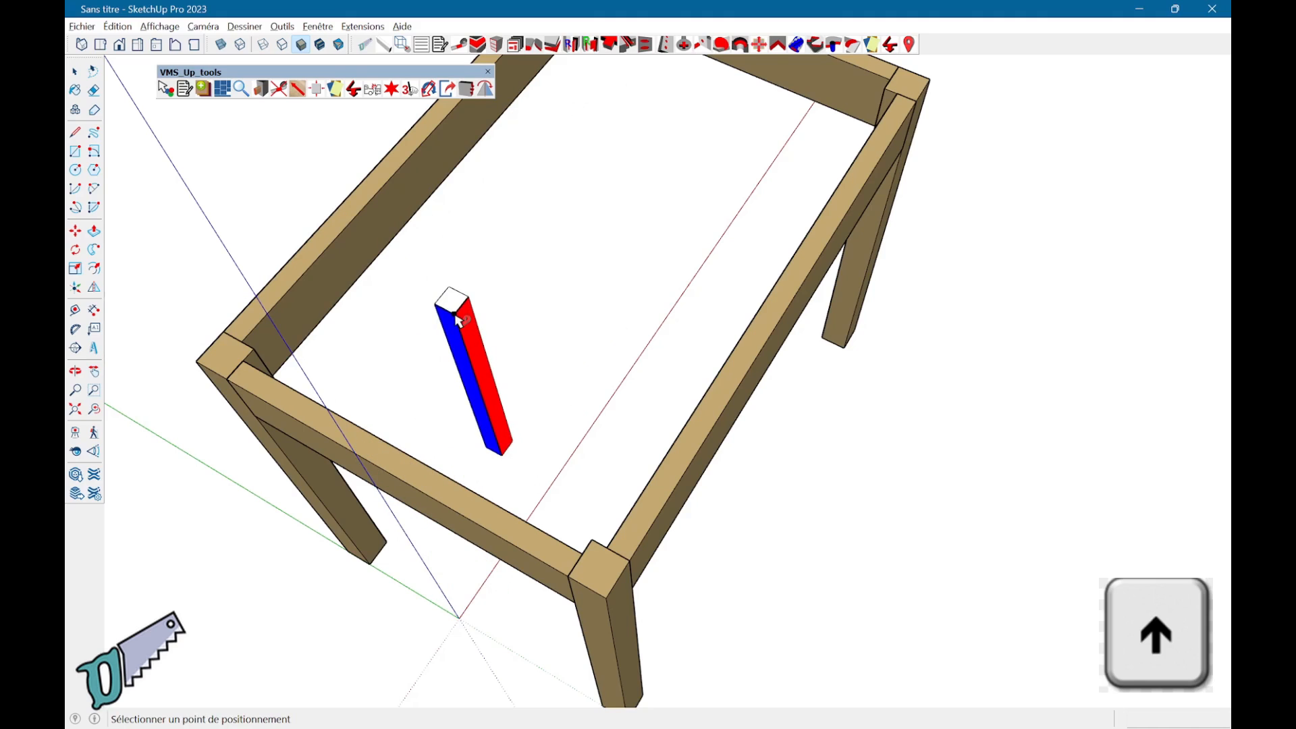
pyautogui.press('Up')
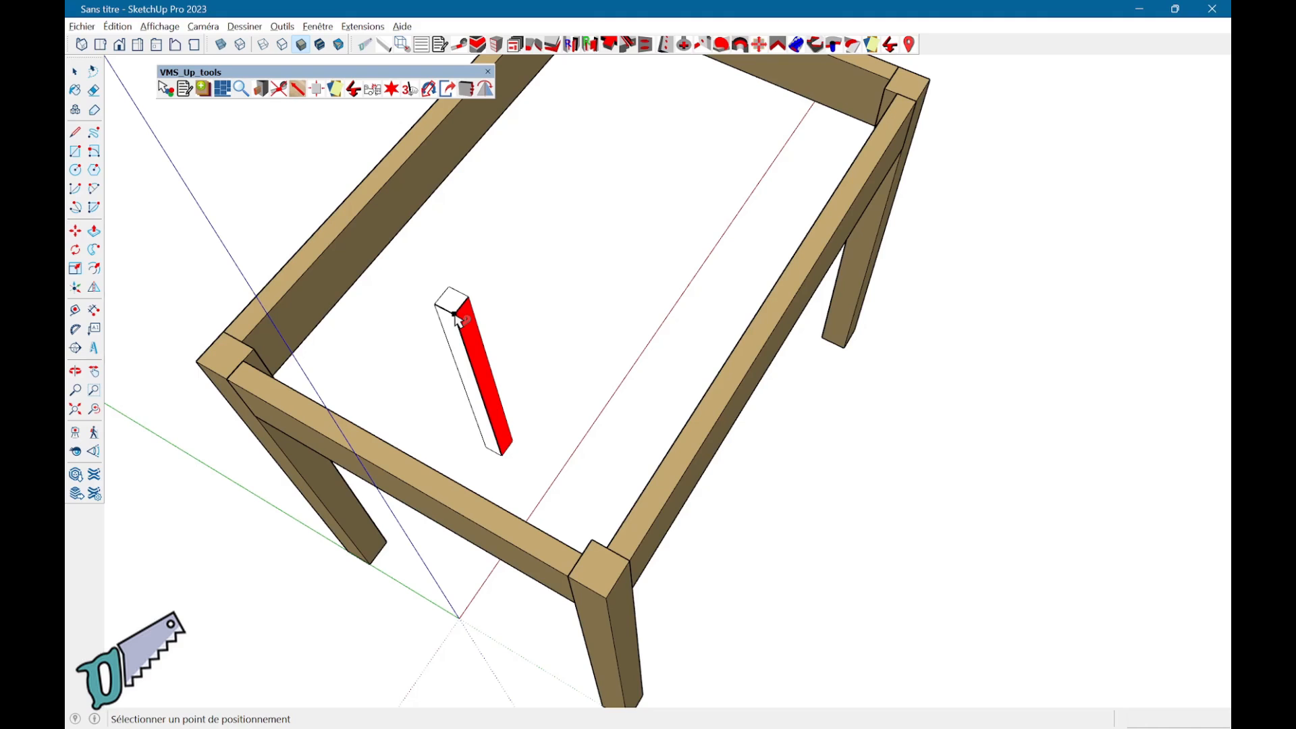
pyautogui.press('Right')
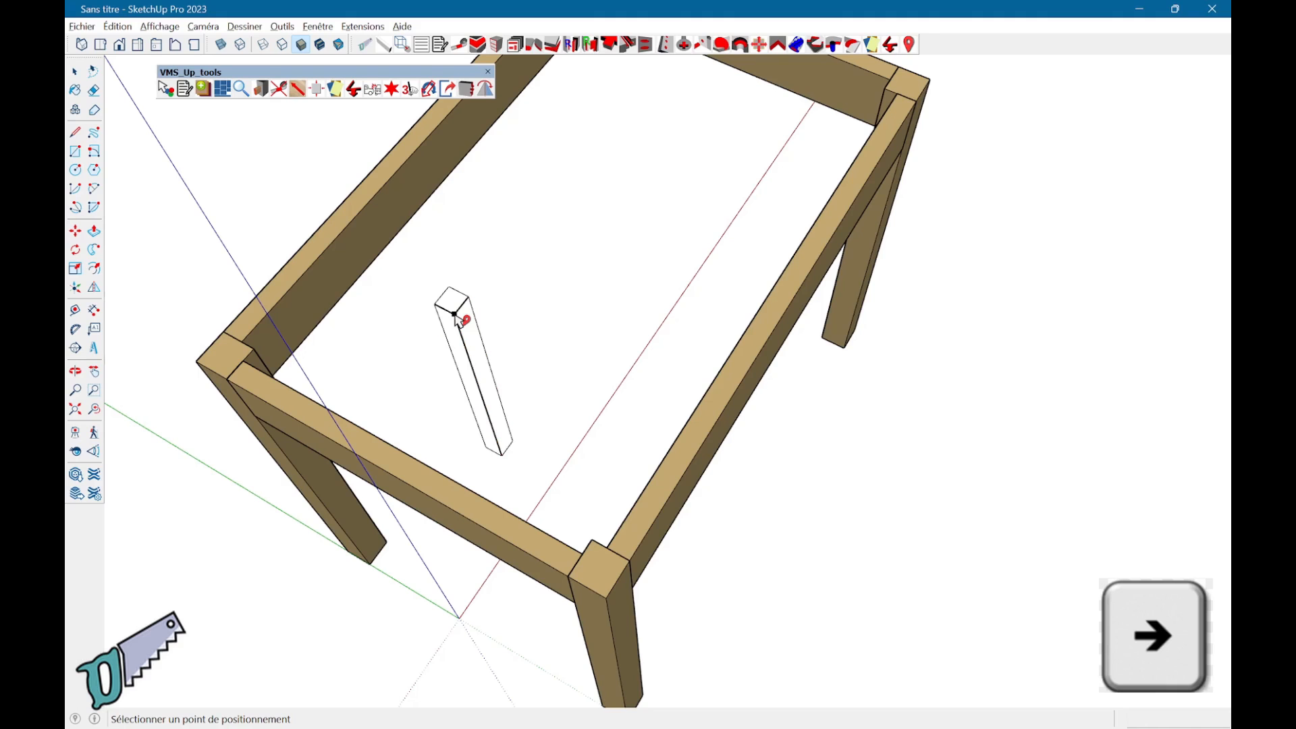
pyautogui.keyDown('shift'); pyautogui.moveTo(382, 303); pyautogui.dragTo(307, 620, button='middle'); pyautogui.keyUp('shift')
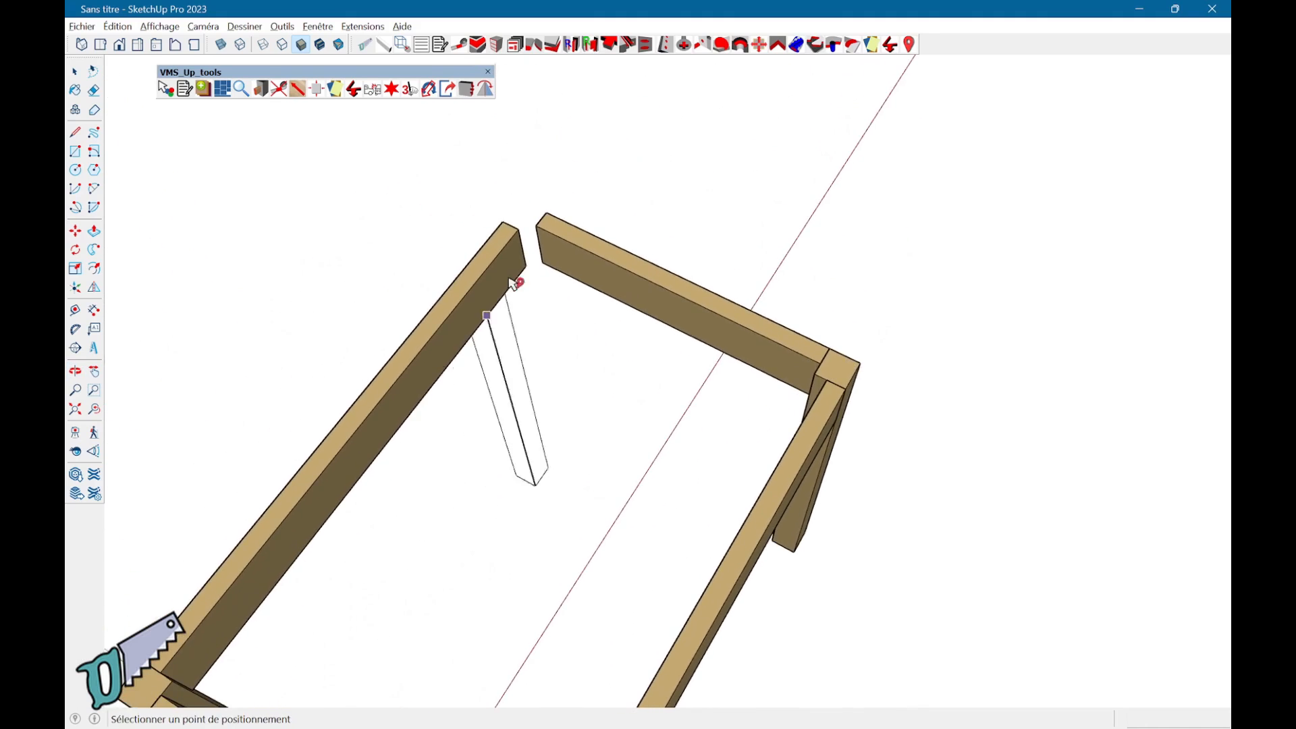
pyautogui.click(498, 192)
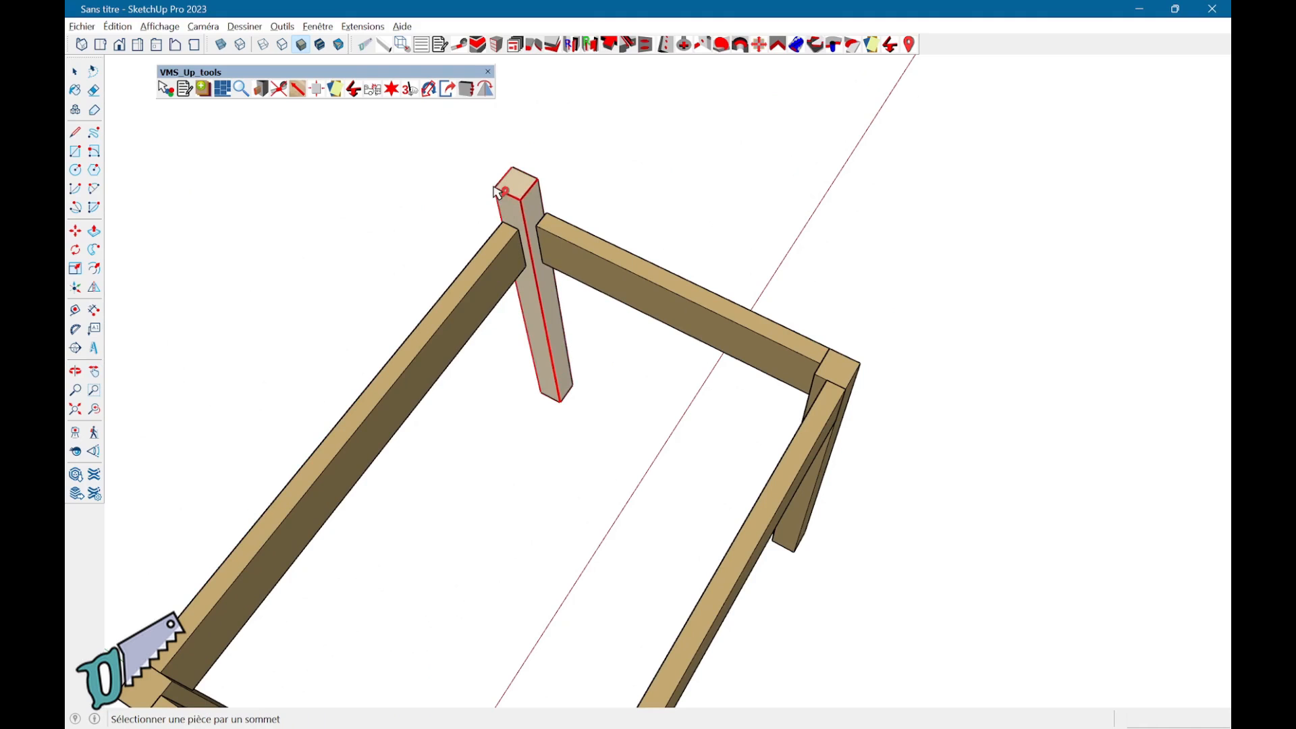
pyautogui.click(502, 191)
pyautogui.click(508, 230)
pyautogui.moveTo(507, 230); pyautogui.dragTo(381, 141, button='middle')
pyautogui.scroll(-3, 486, 203)
pyautogui.press('space')
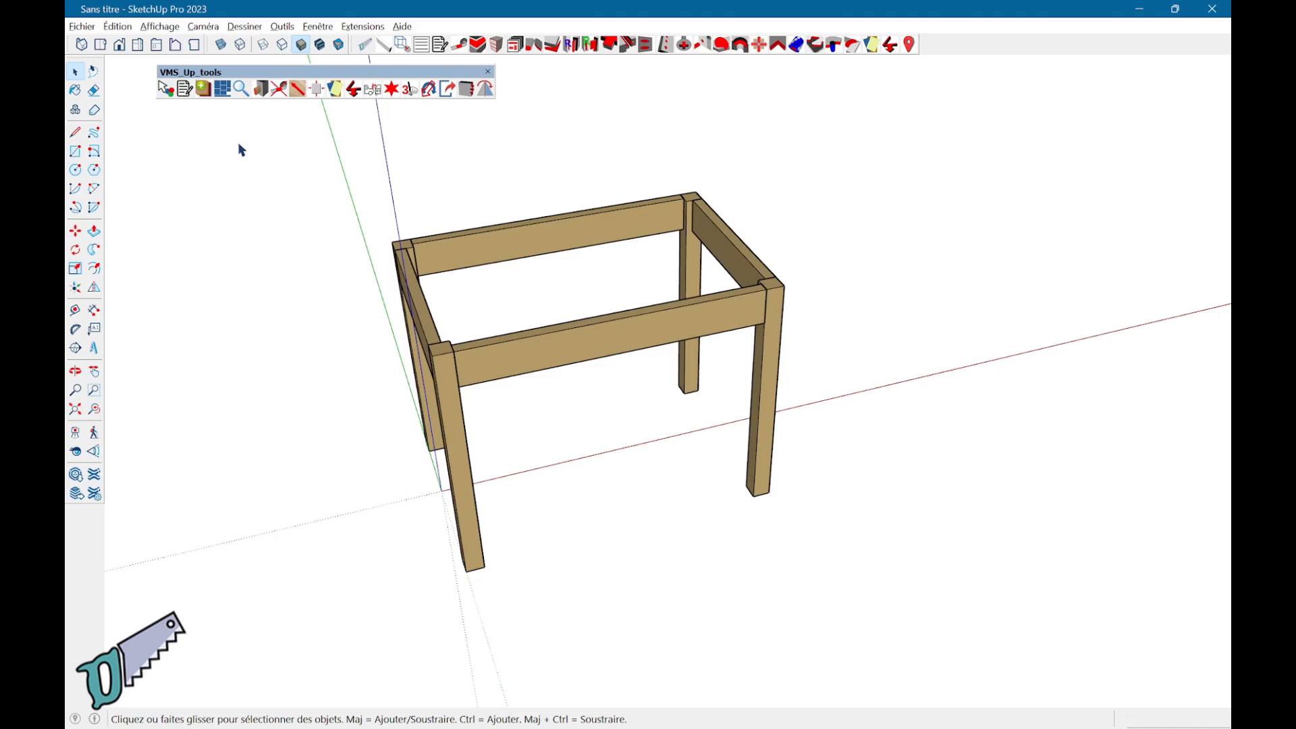
# Select the whole assembled frame and examine the reference faces of its legs and rails from all sides
pyautogui.moveTo(316, 150); pyautogui.dragTo(937, 646)
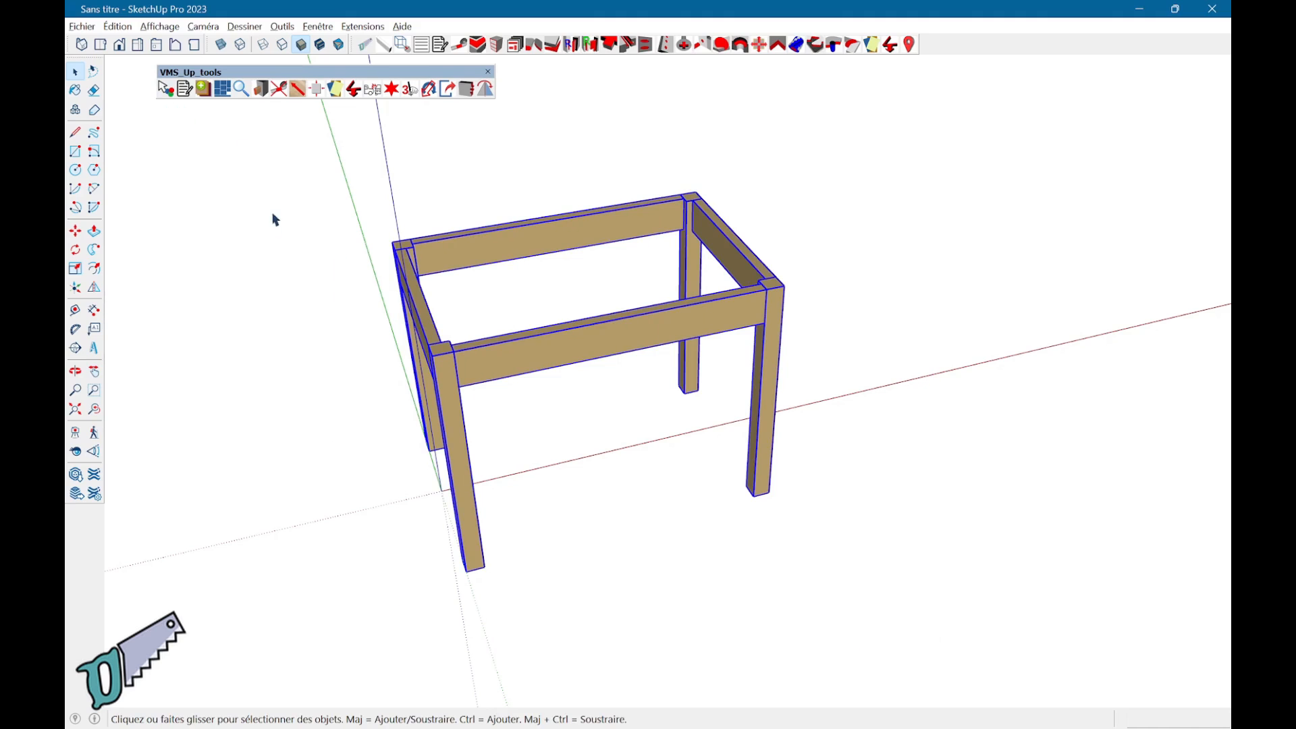
pyautogui.click(170, 99)
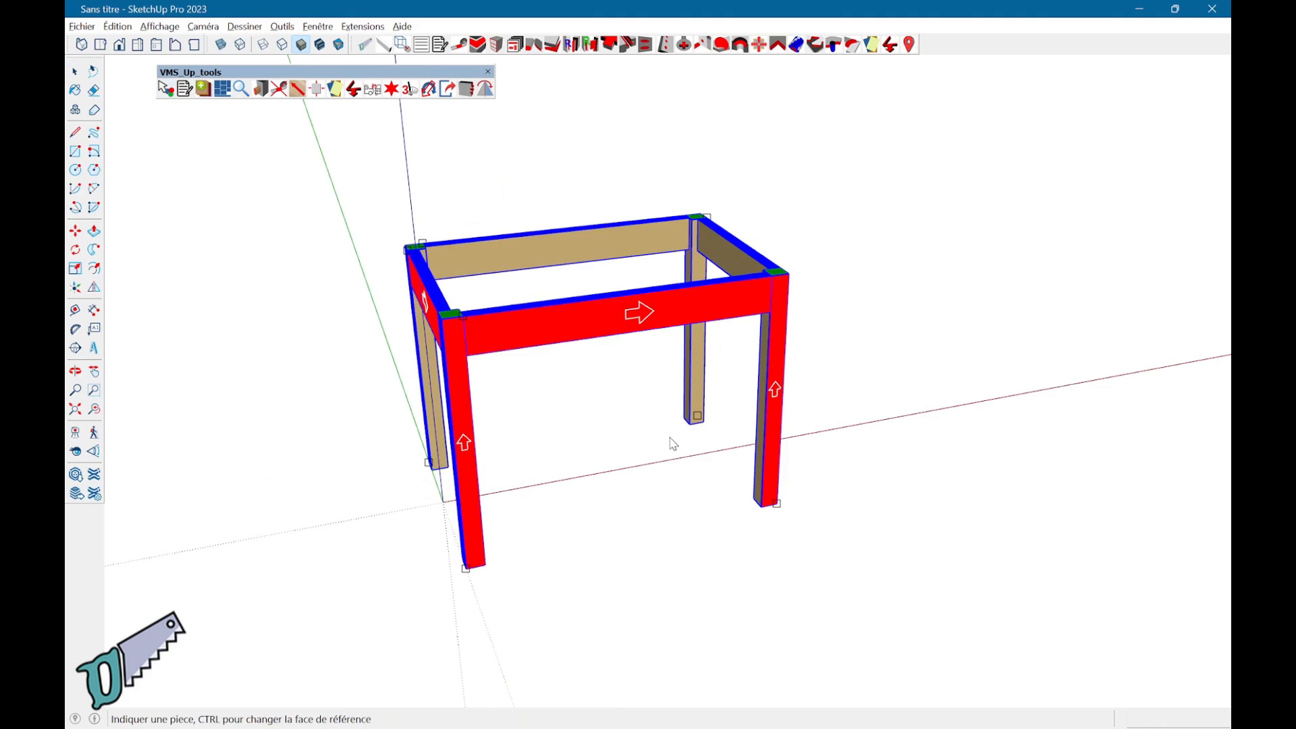
pyautogui.moveTo(1021, 394); pyautogui.dragTo(820, 505, button='middle')
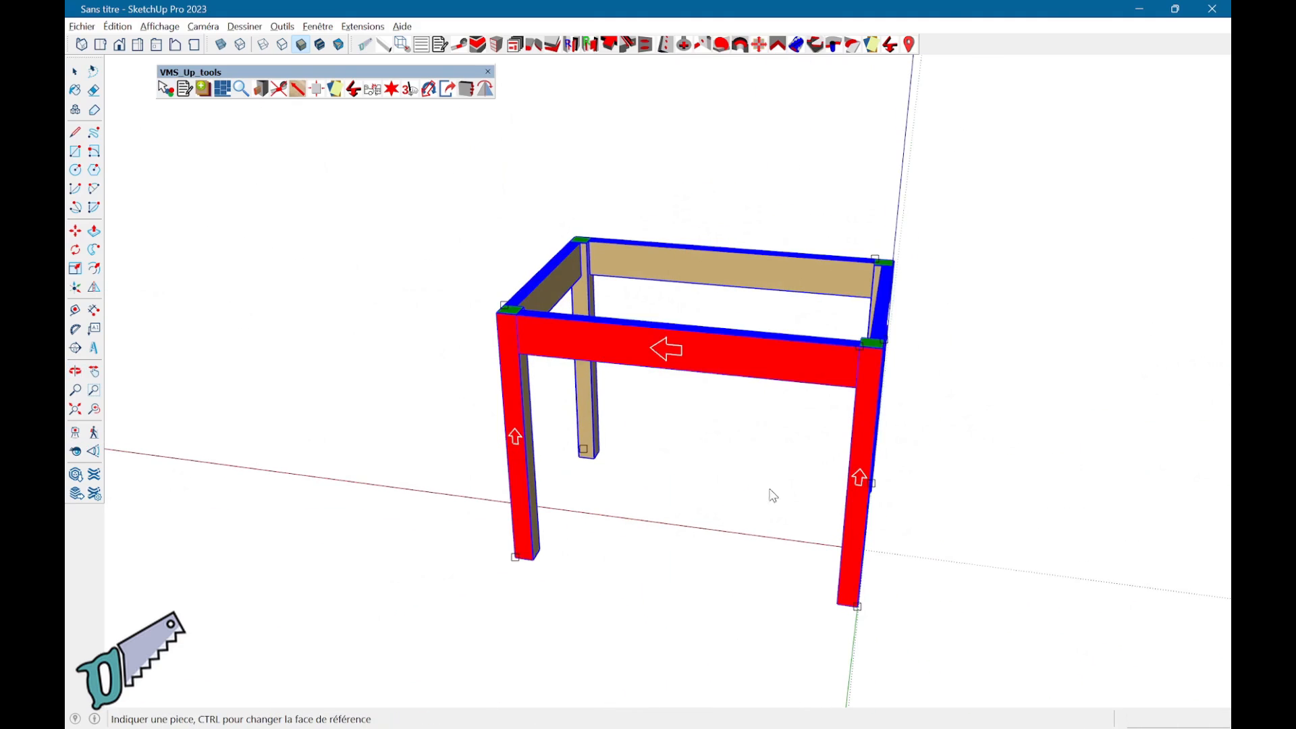
pyautogui.moveTo(625, 484); pyautogui.dragTo(404, 529, button='middle')
pyautogui.moveTo(547, 514); pyautogui.dragTo(1049, 483, button='middle')
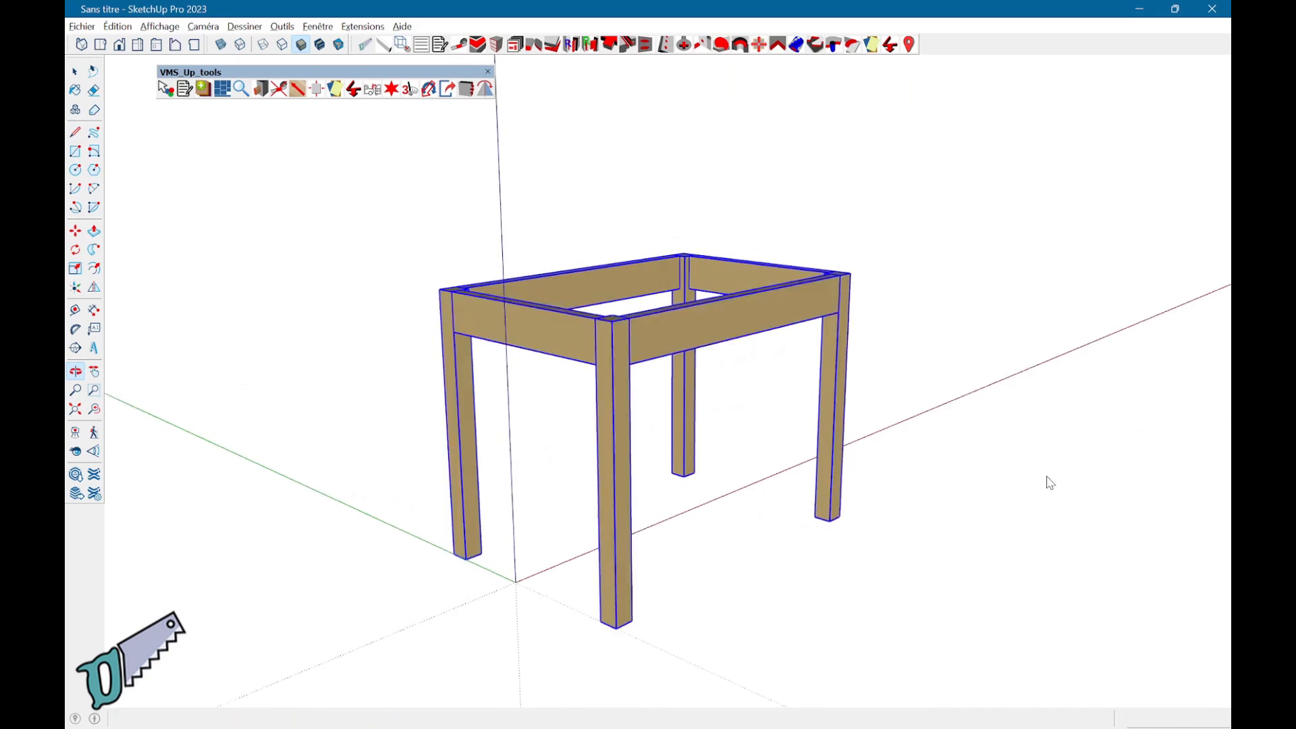
pyautogui.moveTo(868, 578); pyautogui.dragTo(796, 590, button='middle')
pyautogui.press('space')
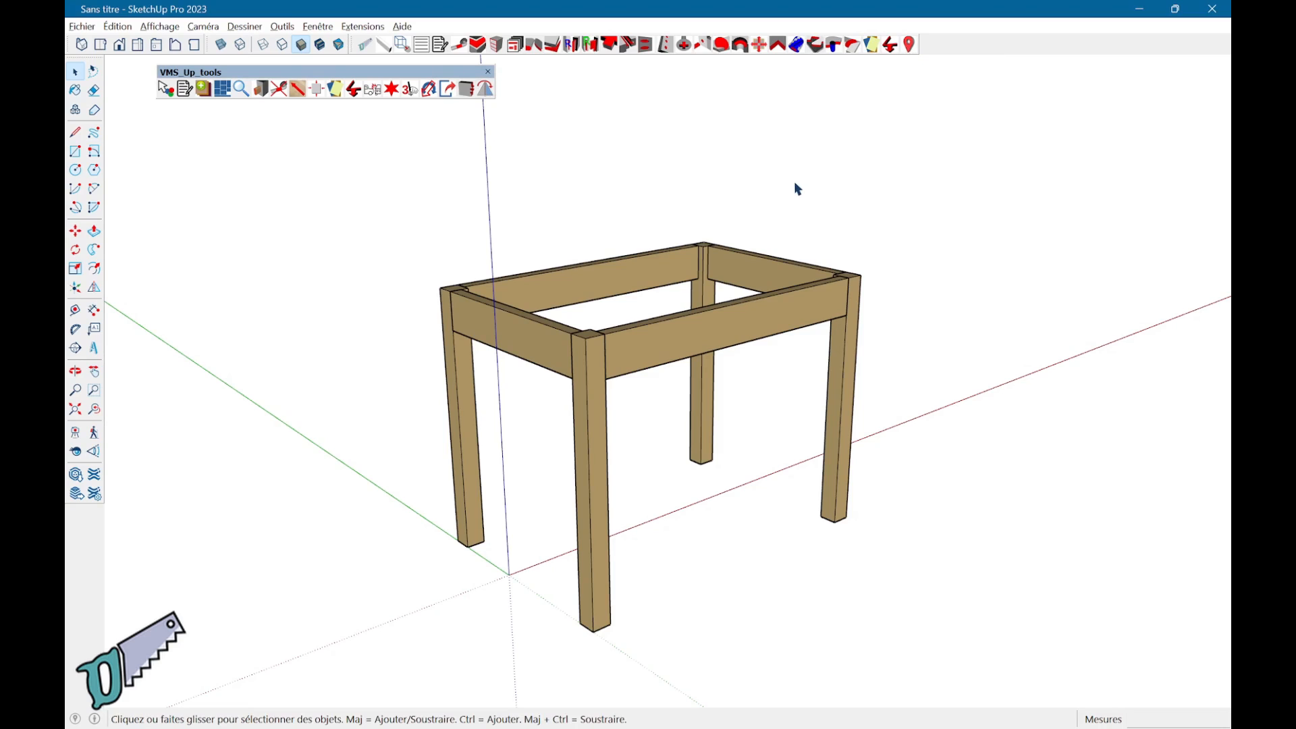
# Start the Rafale_tenon tool with straight perpendicular tenons, 10 mm thick, 30 mm long, 10 mm shoulders and 1 mm mortise clearance
pyautogui.moveTo(798, 188); pyautogui.dragTo(589, 173, button='middle')
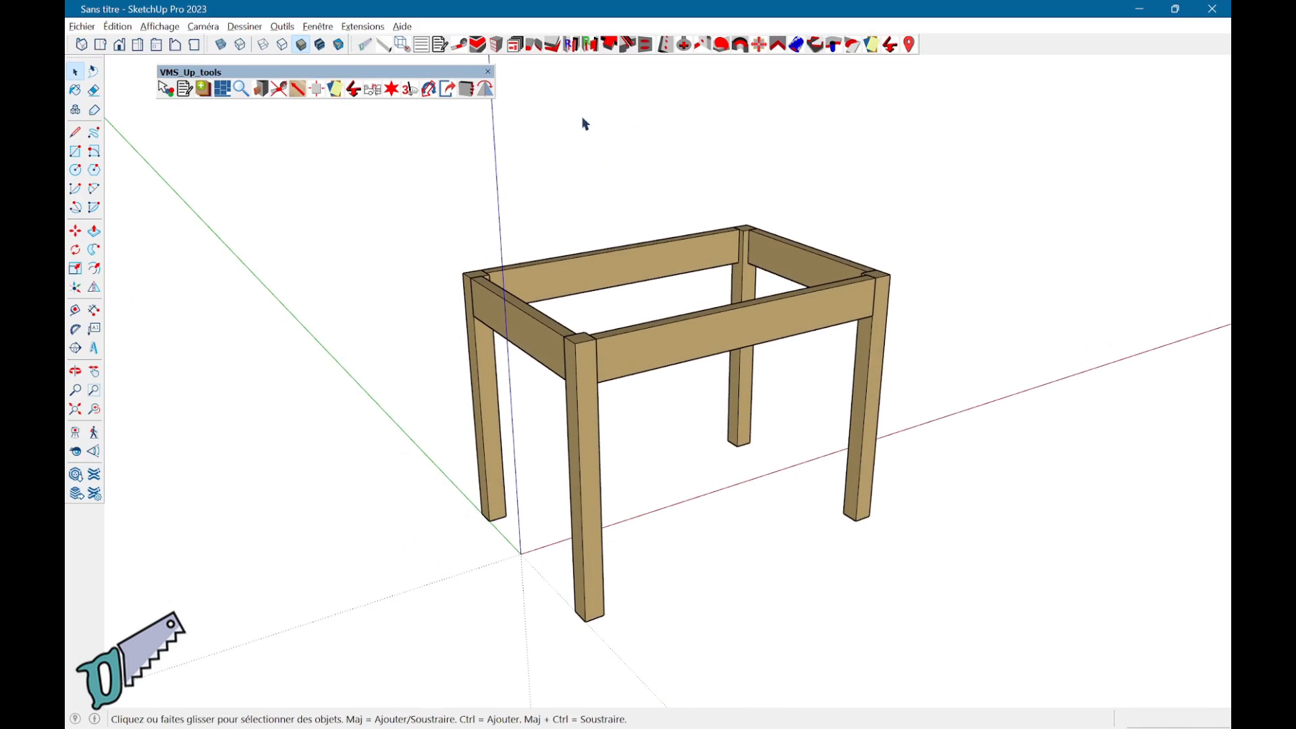
pyautogui.click(571, 45)
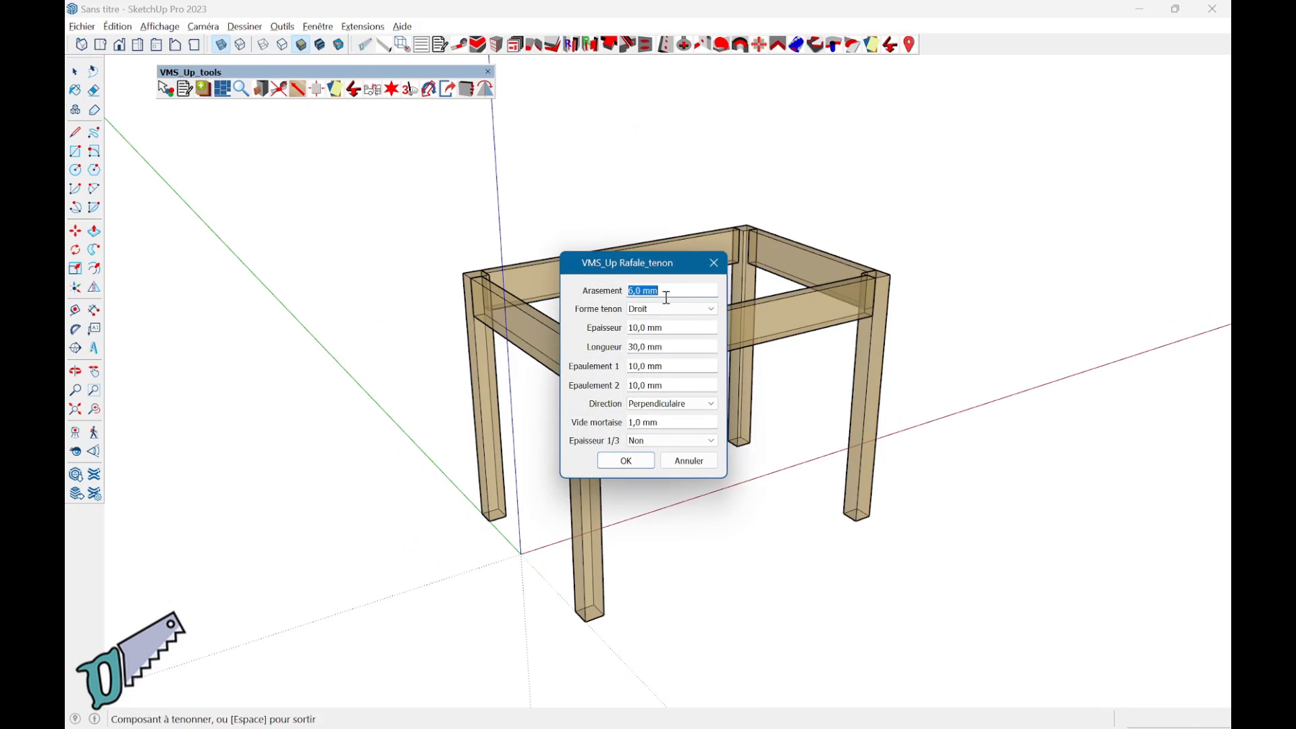
pyautogui.moveTo(685, 270); pyautogui.dragTo(604, 135)
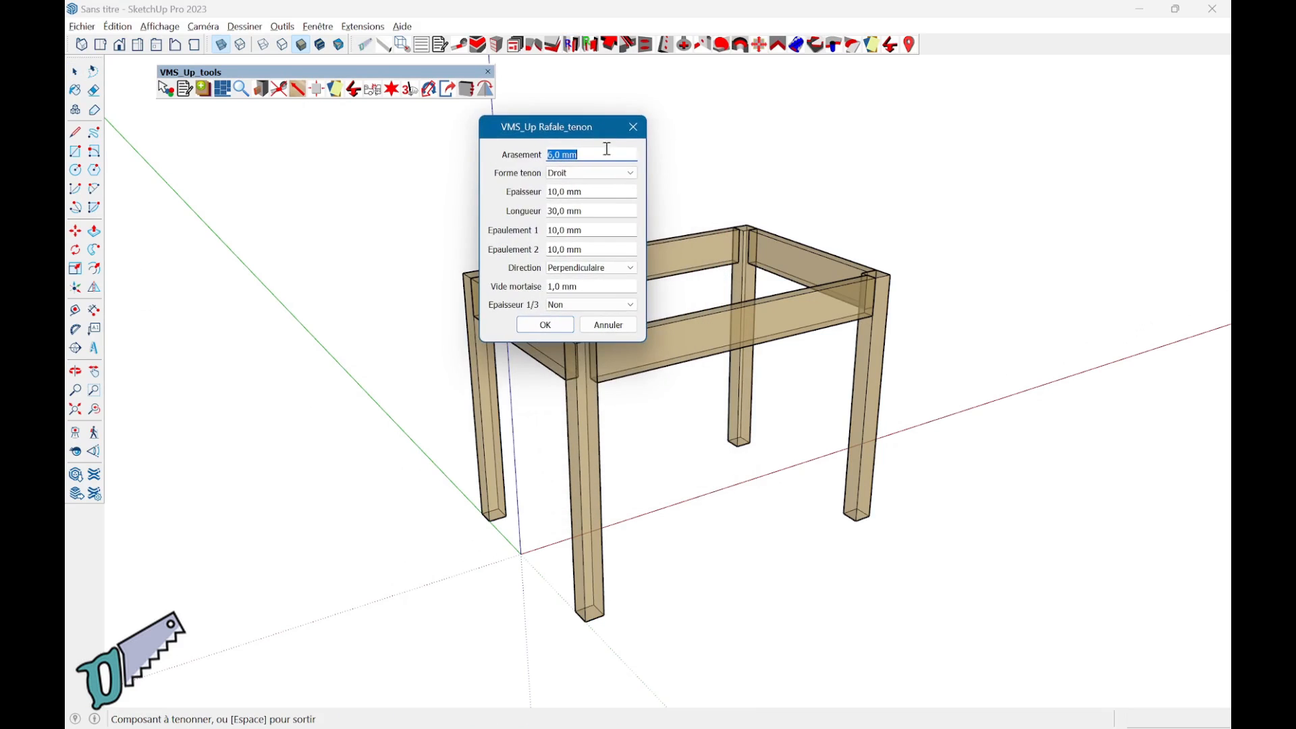
pyautogui.click(561, 327)
# Apply the tenons and matching mortises to the long and short rails where they join the legs
pyautogui.moveTo(618, 352); pyautogui.dragTo(587, 341, button='middle')
pyautogui.scroll(3, 574, 339)
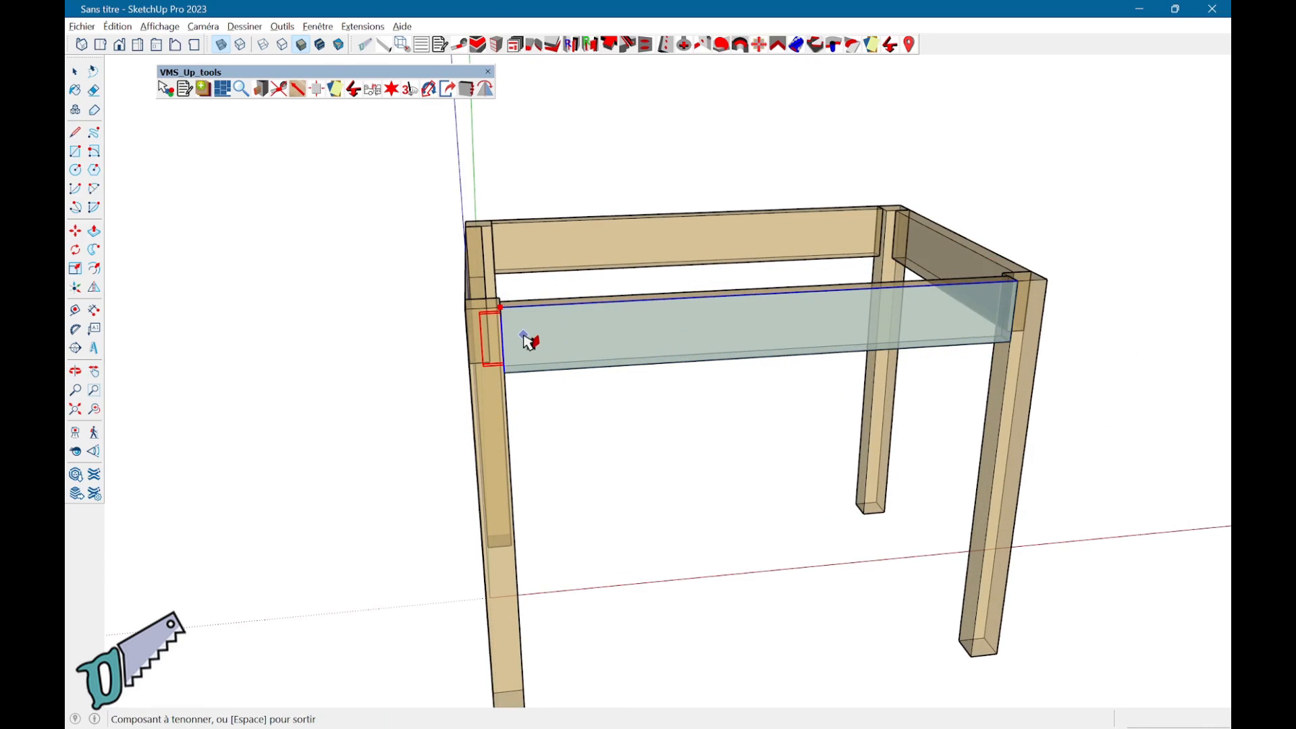
pyautogui.moveTo(521, 335); pyautogui.dragTo(866, 408, button='middle')
pyautogui.scroll(3, 786, 385)
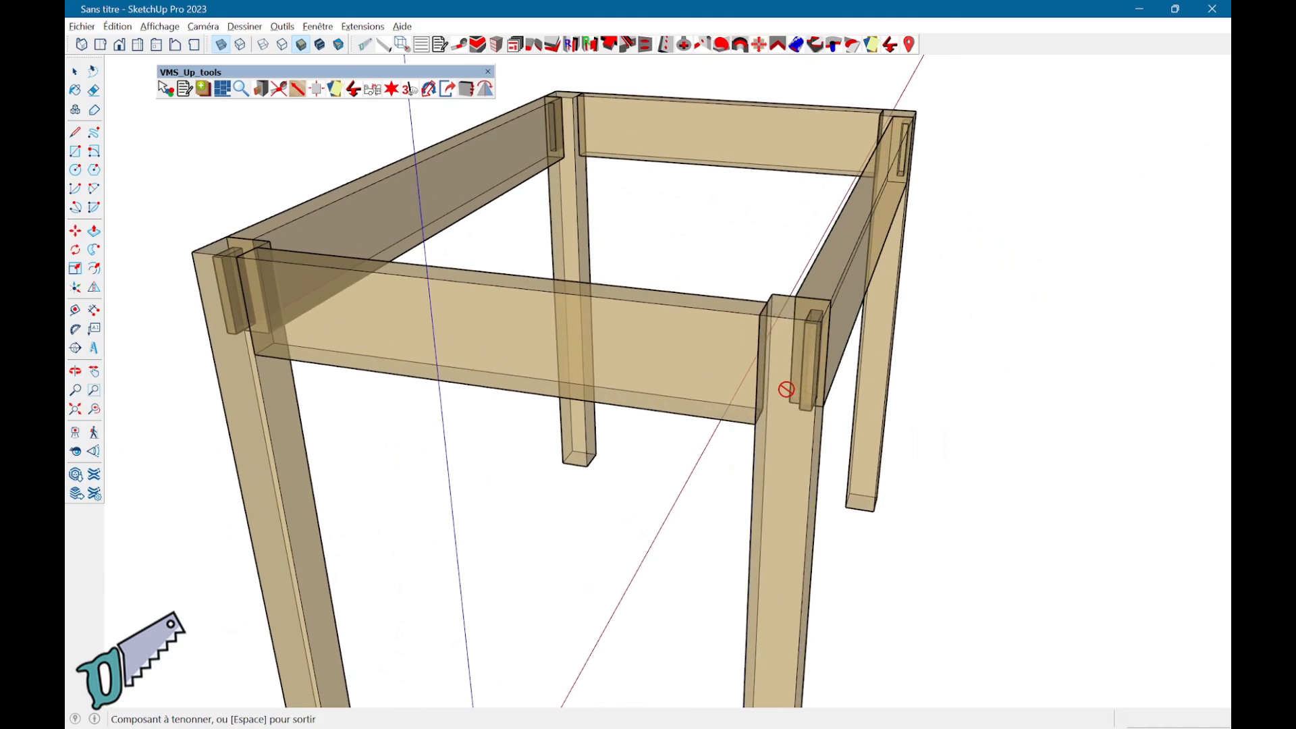
pyautogui.click(744, 384)
pyautogui.moveTo(995, 416); pyautogui.dragTo(665, 417, button='middle')
pyautogui.press('space')
pyautogui.scroll(-4, 655, 459)
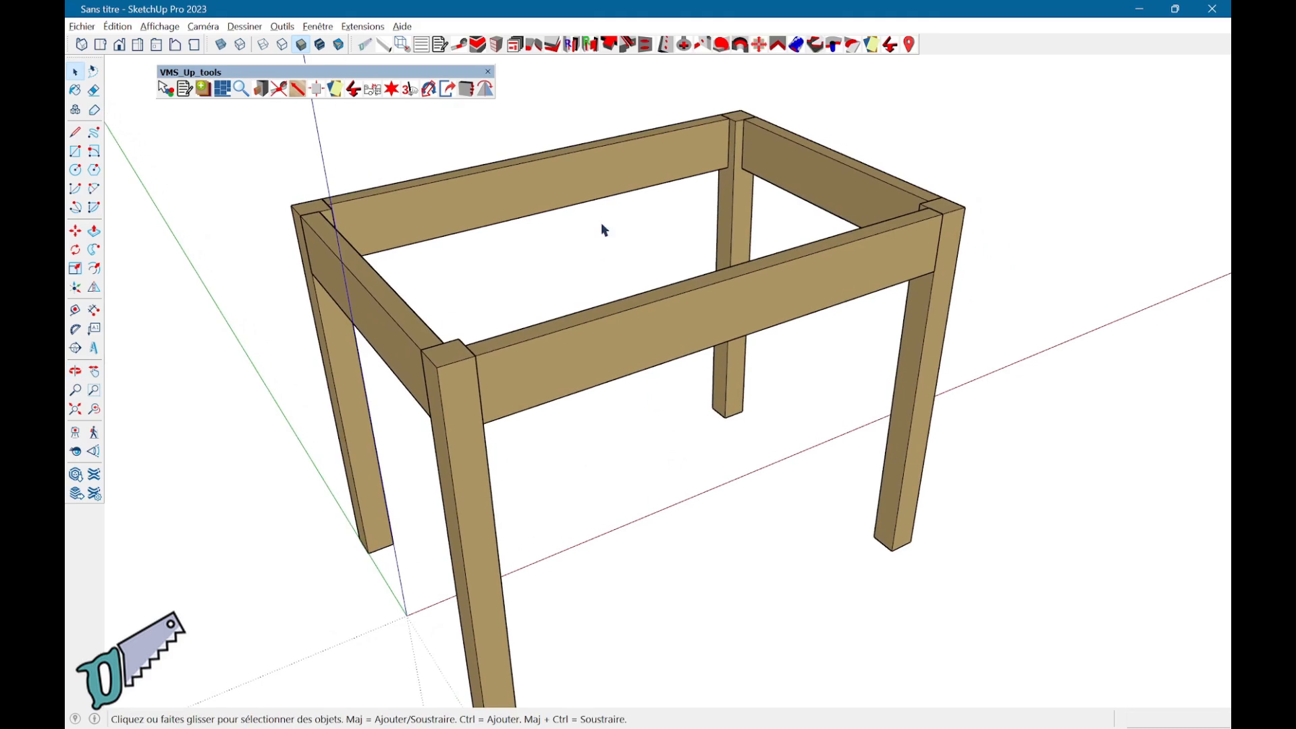
# Set up a new traced piece named Plateau with a third dimension of 30 mm and the Melamine - Panneau material
pyautogui.click(401, 45)
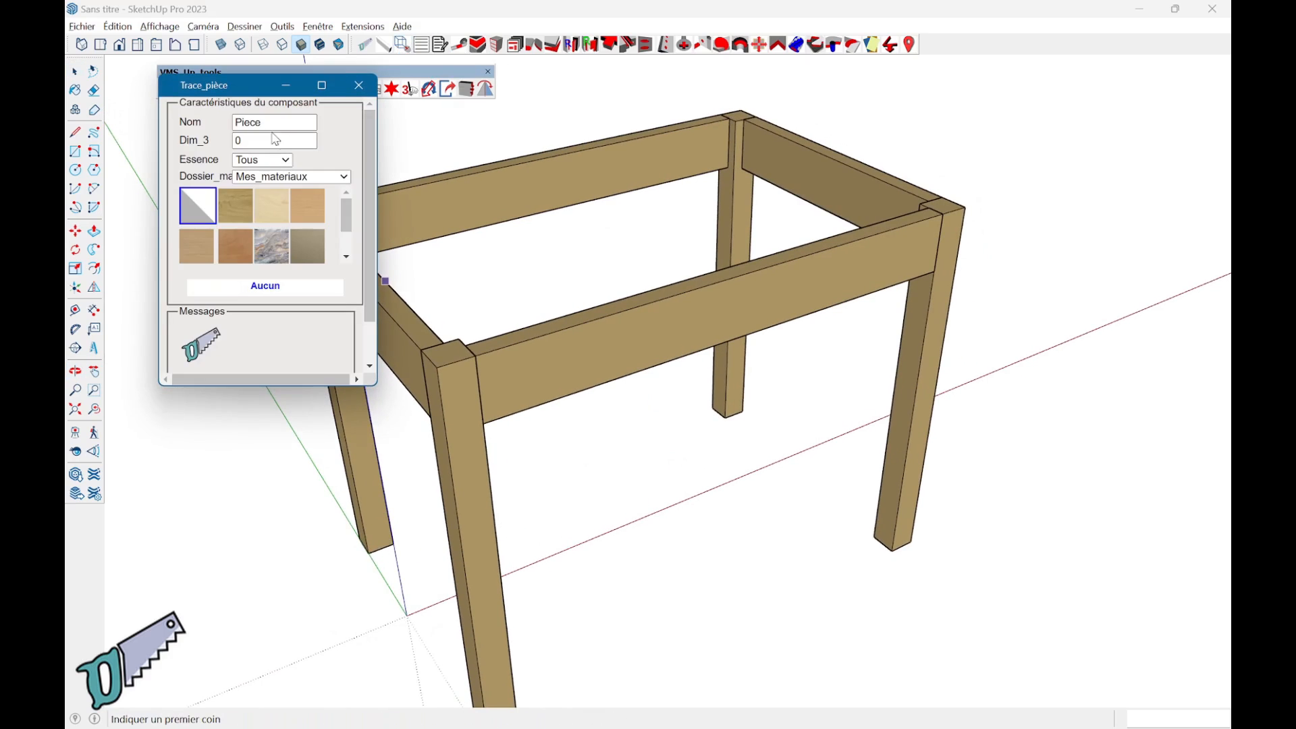
pyautogui.moveTo(270, 122); pyautogui.dragTo(170, 93)
pyautogui.write('Plateau')
pyautogui.press('Tab')
pyautogui.write('30')
pyautogui.press('Tab')
pyautogui.scroll(-1, 206, 189)
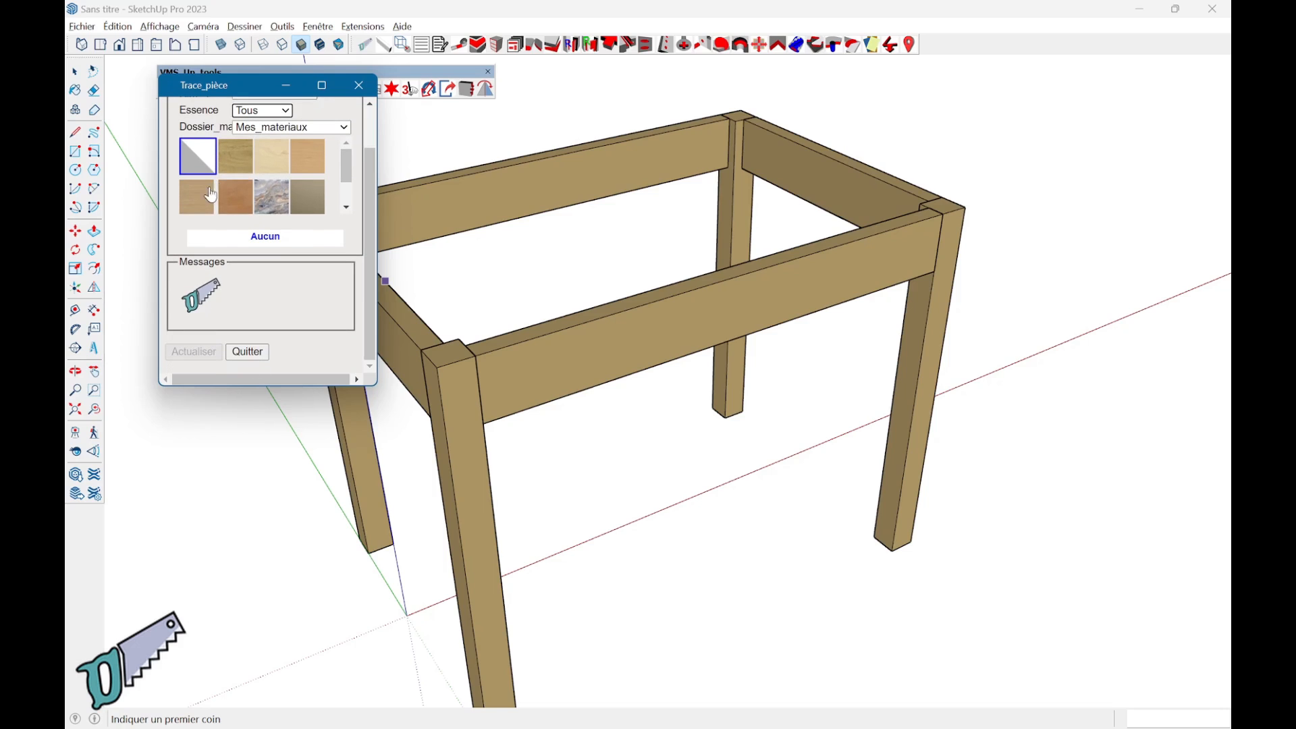
pyautogui.click(347, 207)
pyautogui.click(201, 191)
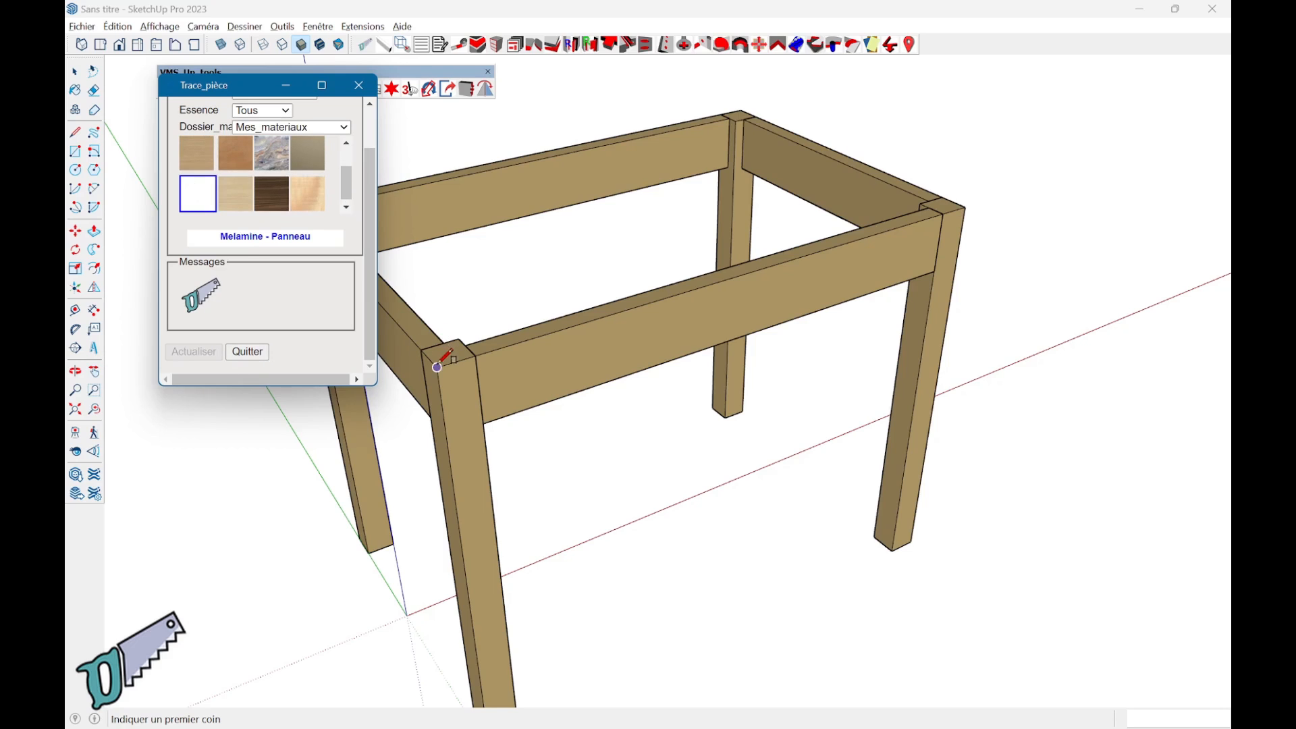
# Draw the tabletop over the frame from the front leg's outer top corner to the diagonally opposite leg's outer corner
pyautogui.click(438, 365)
pyautogui.click(741, 93)
pyautogui.click(738, 99)
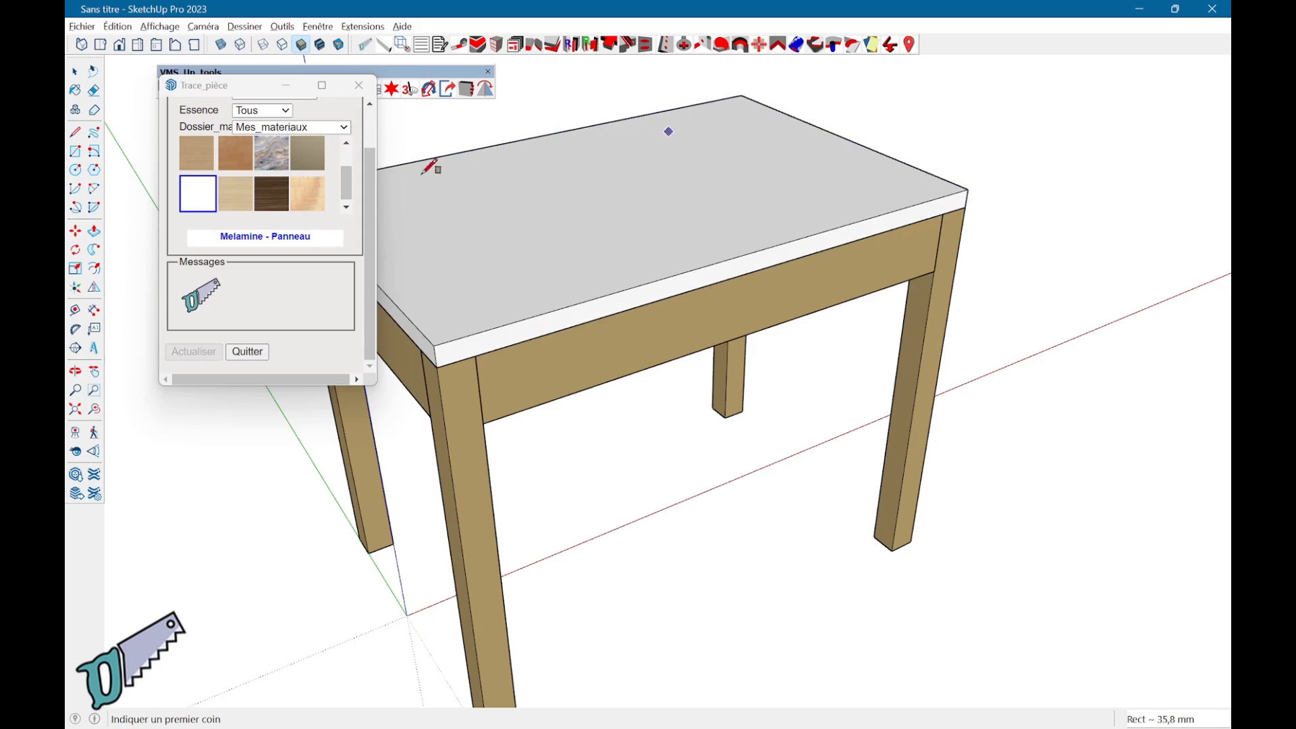
pyautogui.click(247, 353)
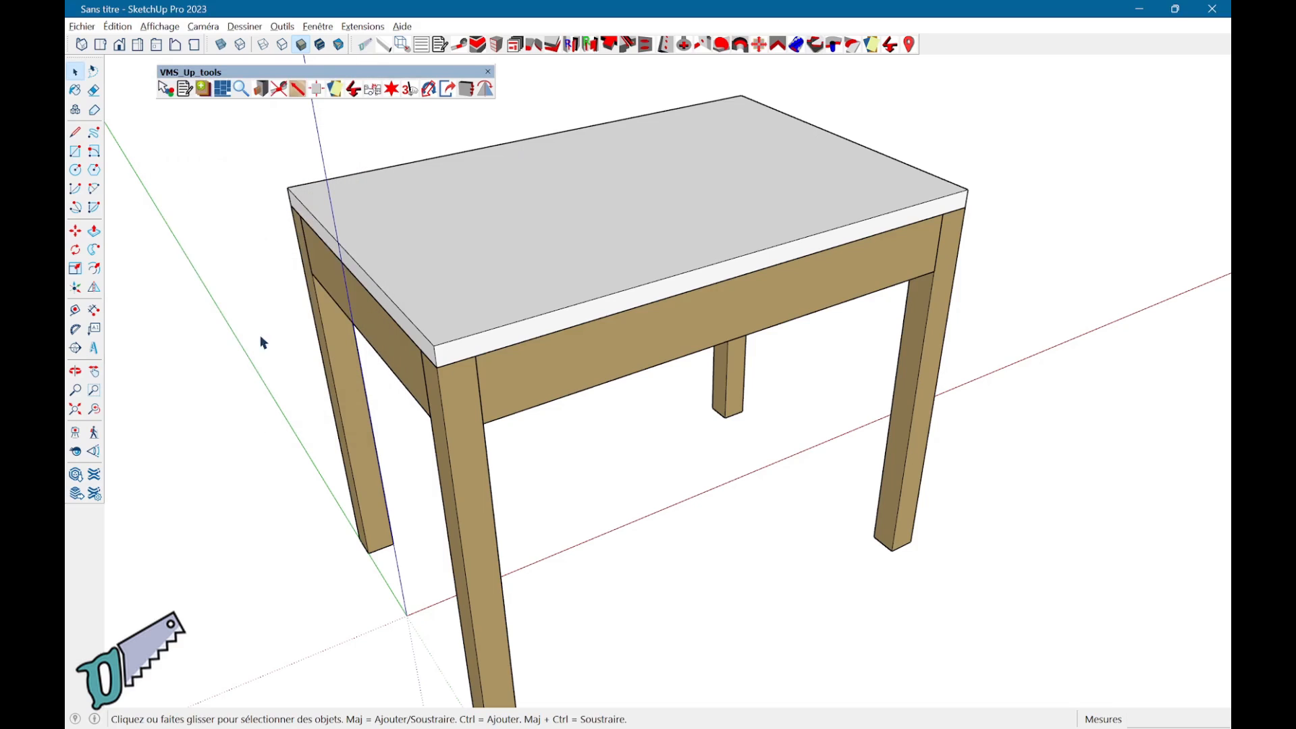
# Enter new dimensions of 1000 mm by 700 mm for the tabletop with the Redimensionner function
pyautogui.rightClick(558, 238)
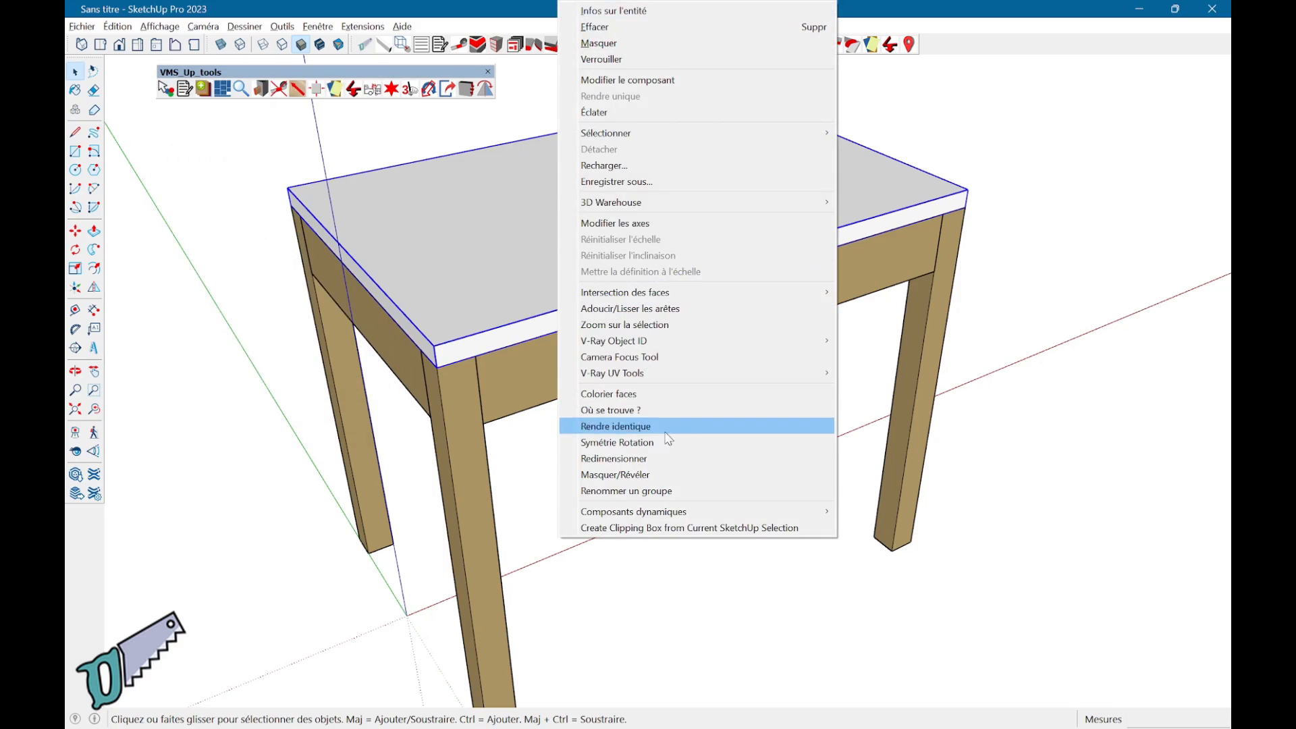
pyautogui.click(639, 458)
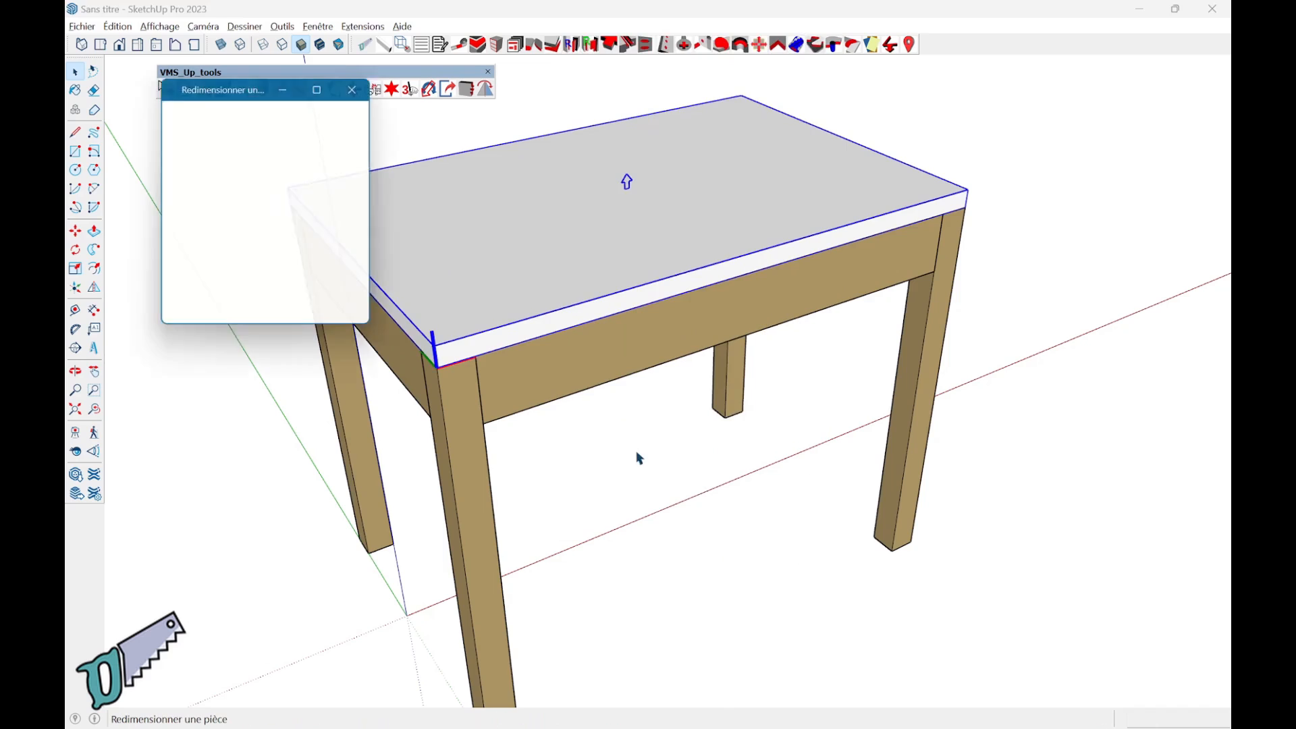
pyautogui.doubleClick(217, 139)
pyautogui.moveTo(289, 133); pyautogui.dragTo(235, 135)
pyautogui.write('1000')
pyautogui.press('Tab')
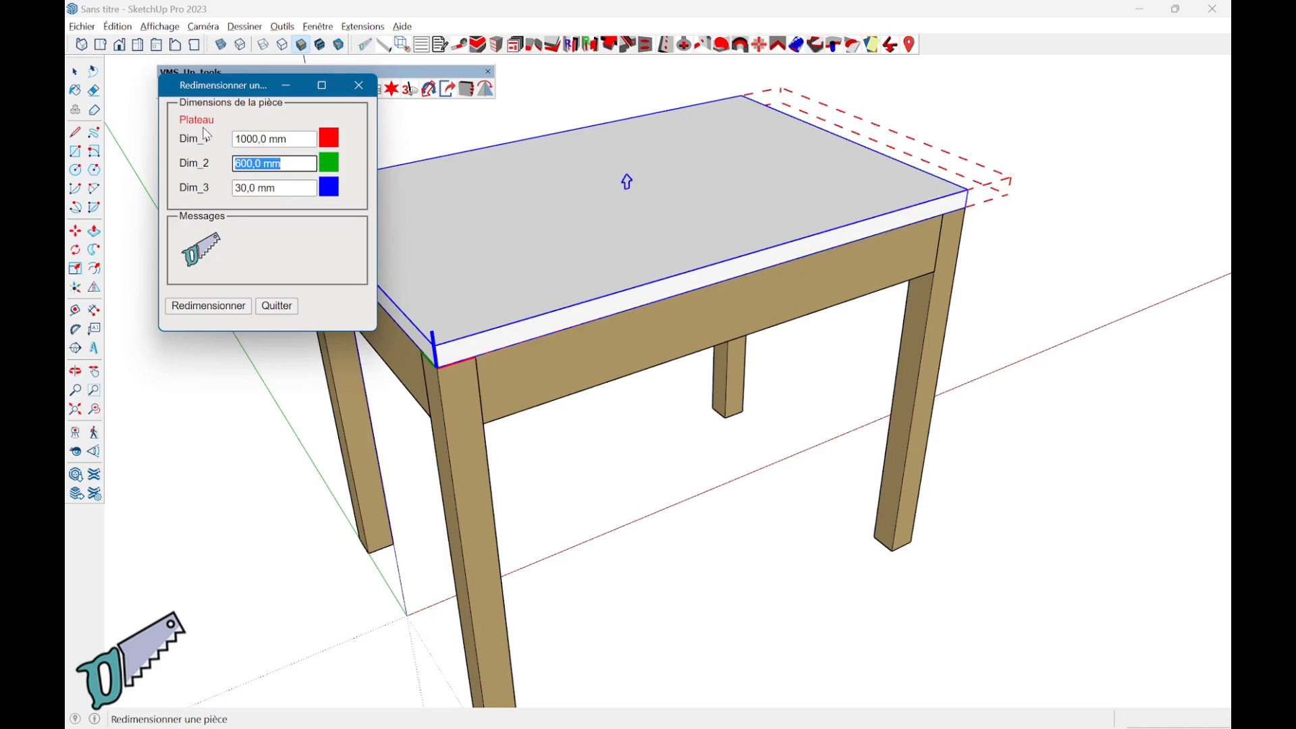
pyautogui.write('700')
pyautogui.press('Tab')
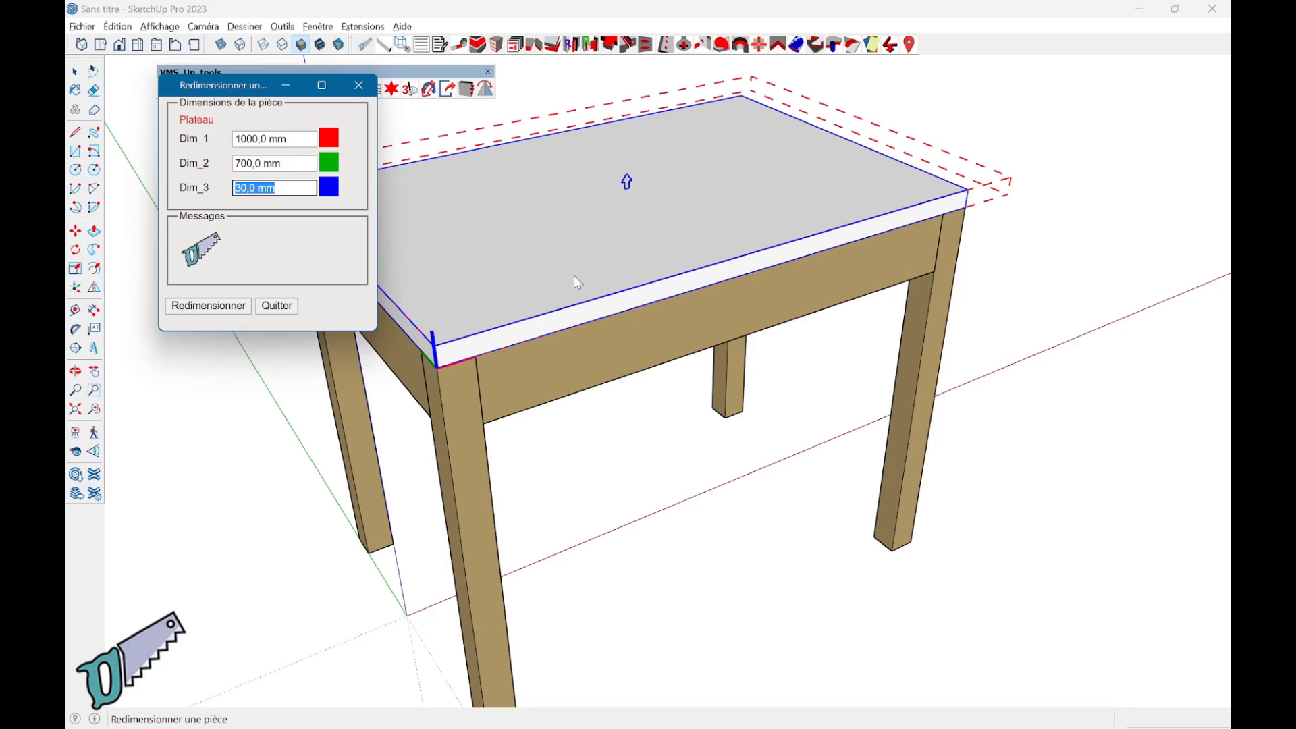
# Centre the tabletop's resizing so it overhangs the frame on all sides, and apply the new dimensions
pyautogui.moveTo(710, 179)
pyautogui.mouseDown(button='middle')
pyautogui.moveTo(813, 203)
pyautogui.moveTo(763, 236)
pyautogui.mouseUp(button='middle')
pyautogui.press('ctrl')
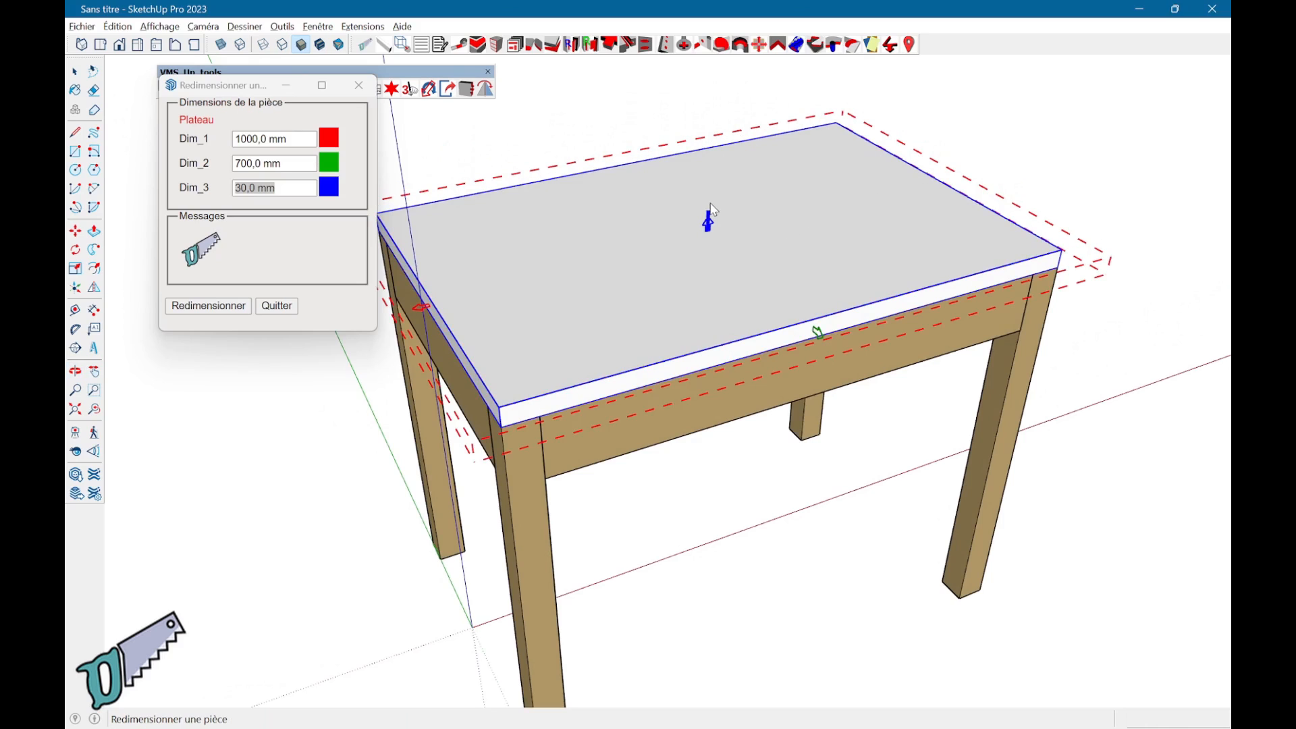
pyautogui.press('ctrl')
pyautogui.click(235, 306)
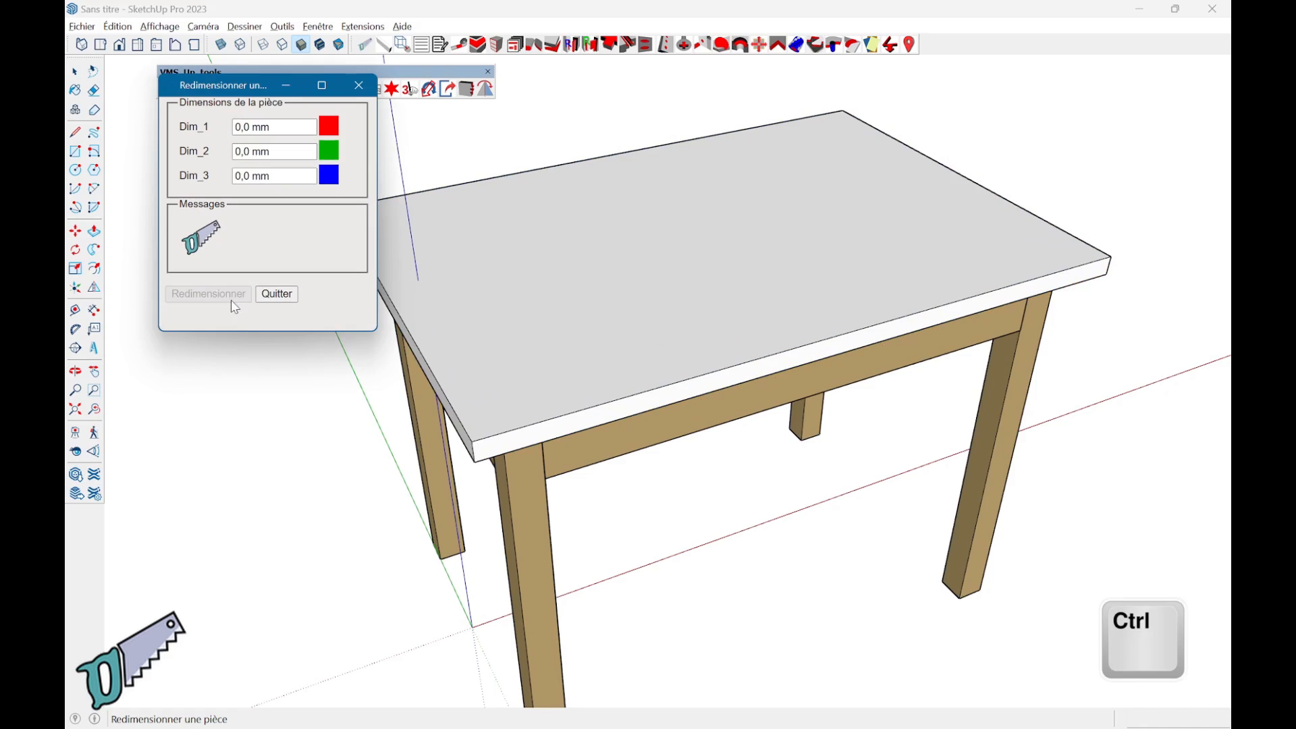
# Leave the Redimensionner function and bring up the Mise en page tools, placed directly beneath the VMS_Up tools
pyautogui.click(295, 300)
pyautogui.moveTo(310, 324); pyautogui.dragTo(611, 348, button='middle')
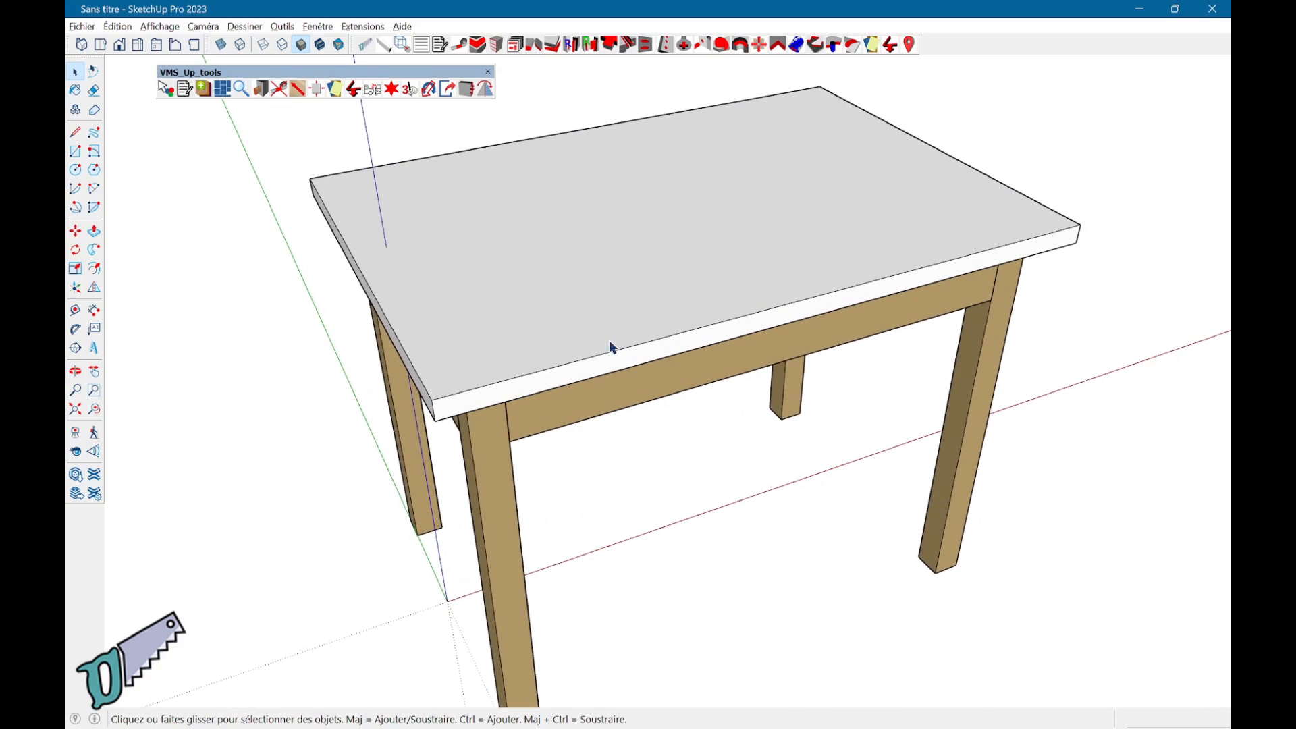
pyautogui.click(515, 46)
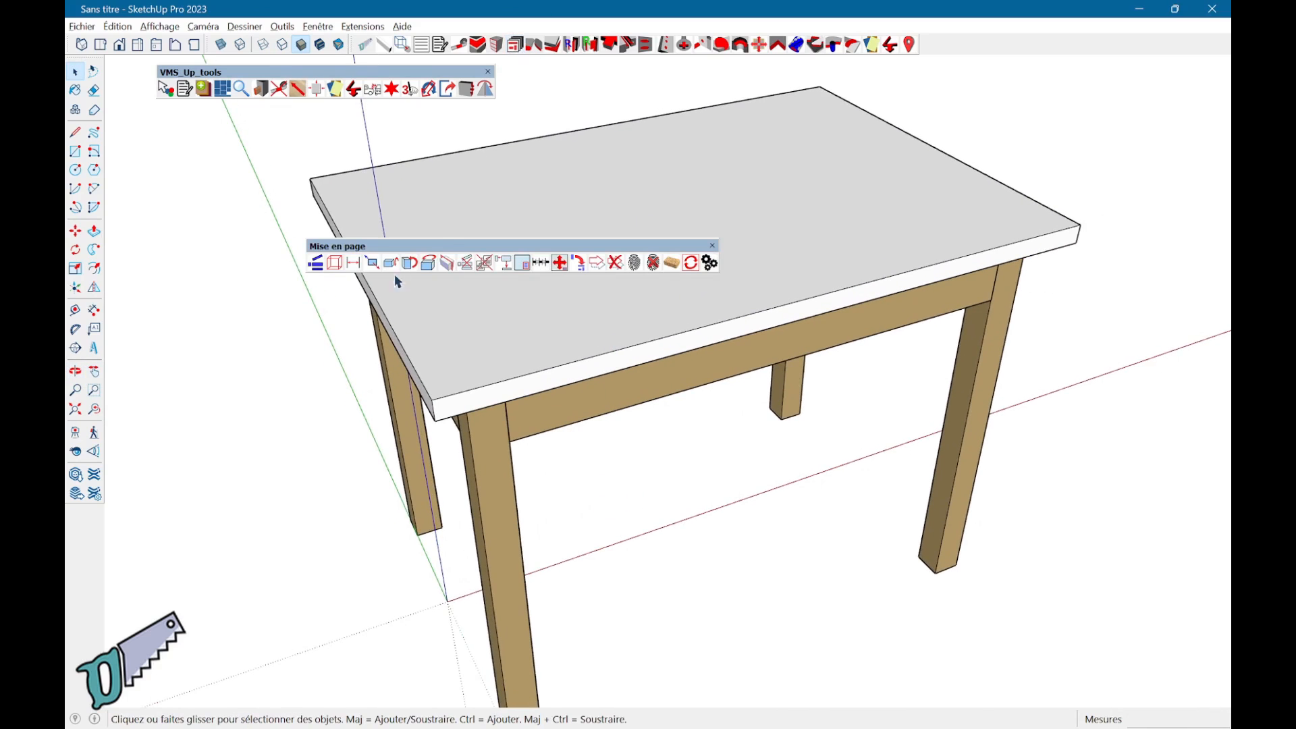
pyautogui.moveTo(443, 247); pyautogui.dragTo(263, 117)
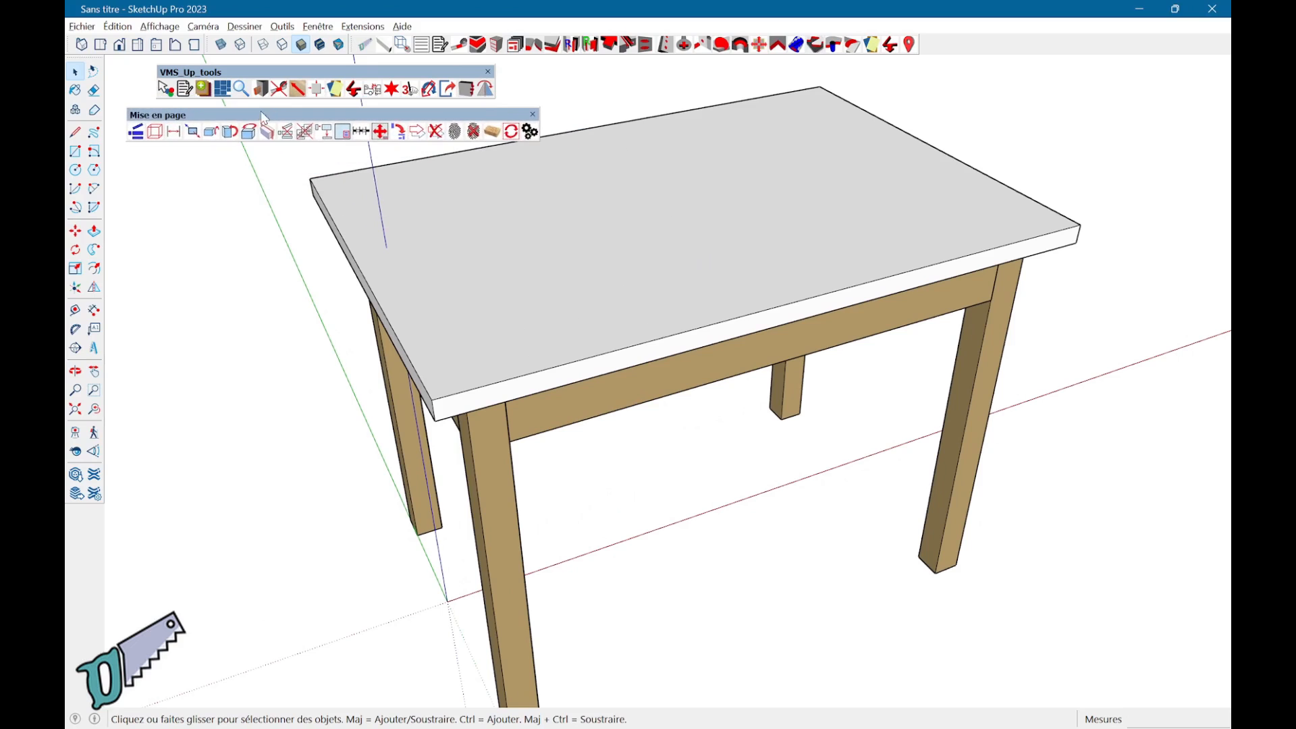
# Create individual multi-view layout scenes for the tabletop, one leg, one long rail and one short rail
pyautogui.click(491, 316)
pyautogui.keyDown('ctrl'); pyautogui.click(500, 493); pyautogui.keyUp('ctrl')
pyautogui.moveTo(579, 454); pyautogui.dragTo(492, 361, button='middle')
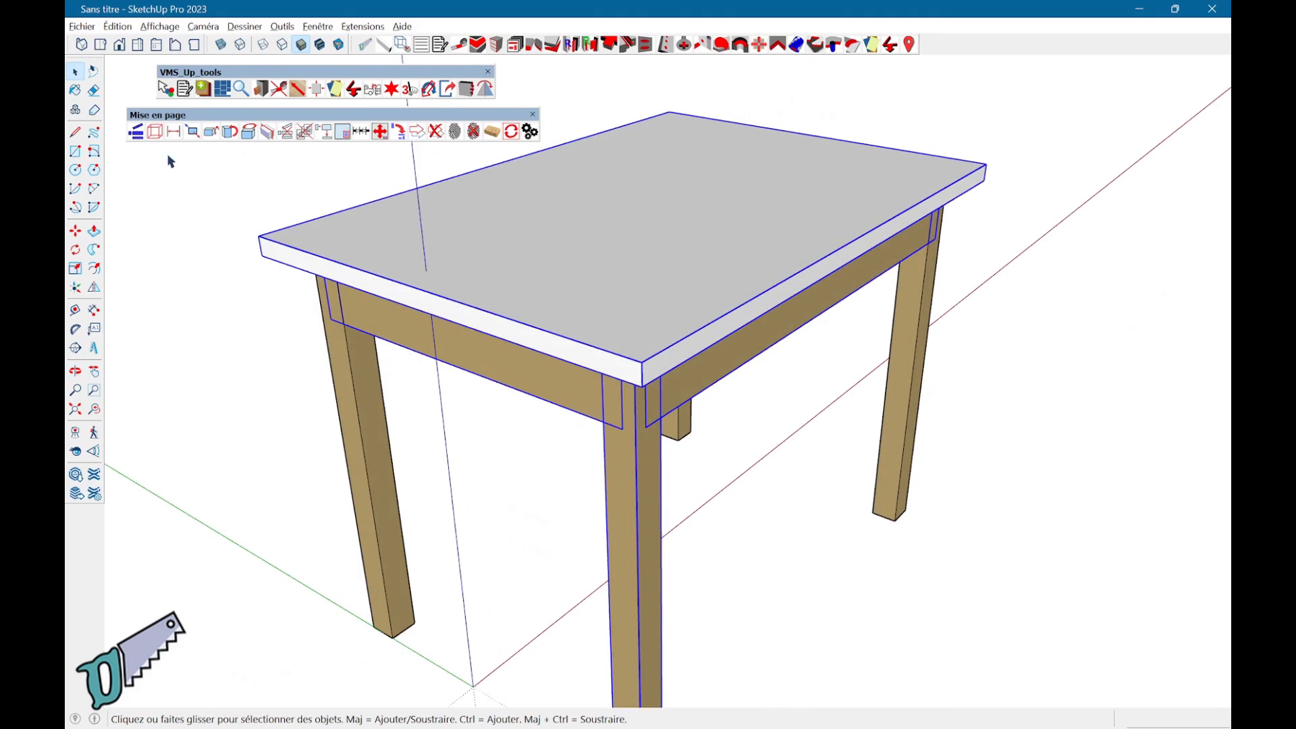
pyautogui.click(139, 135)
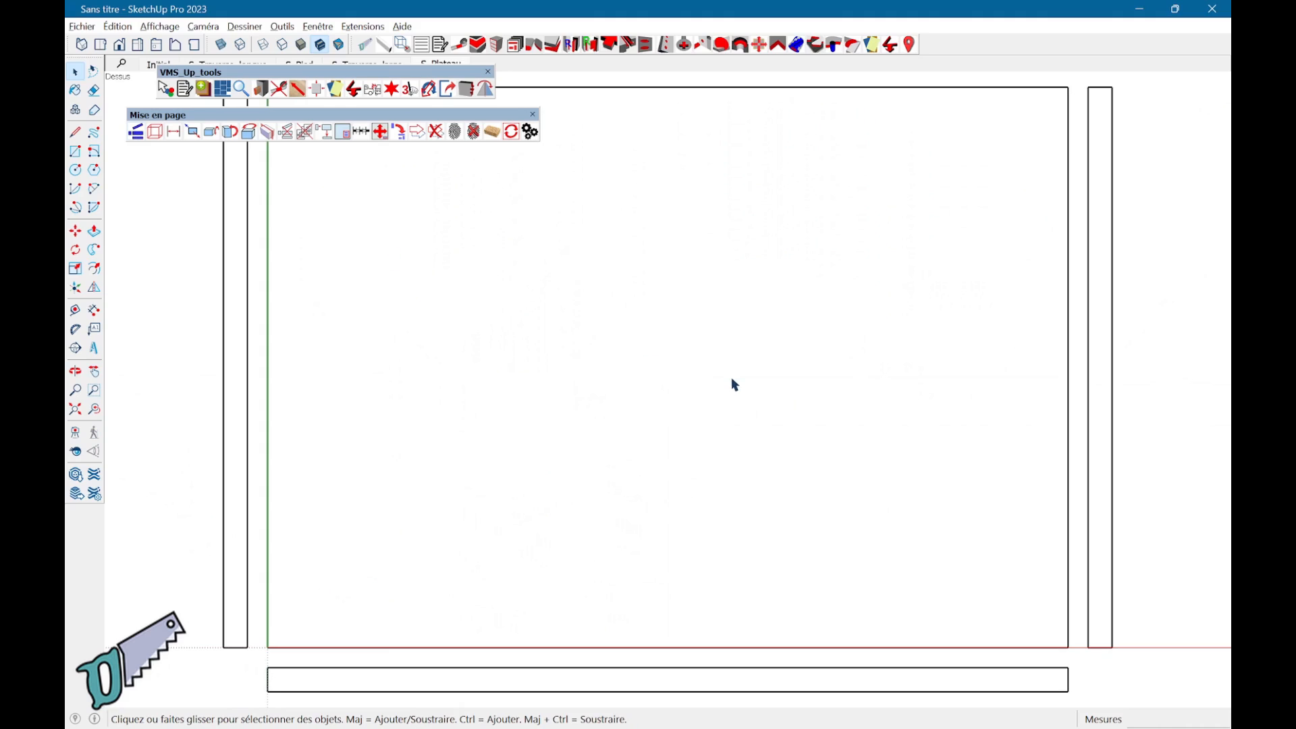
pyautogui.scroll(-1, 736, 384)
pyautogui.scroll(1, 735, 383)
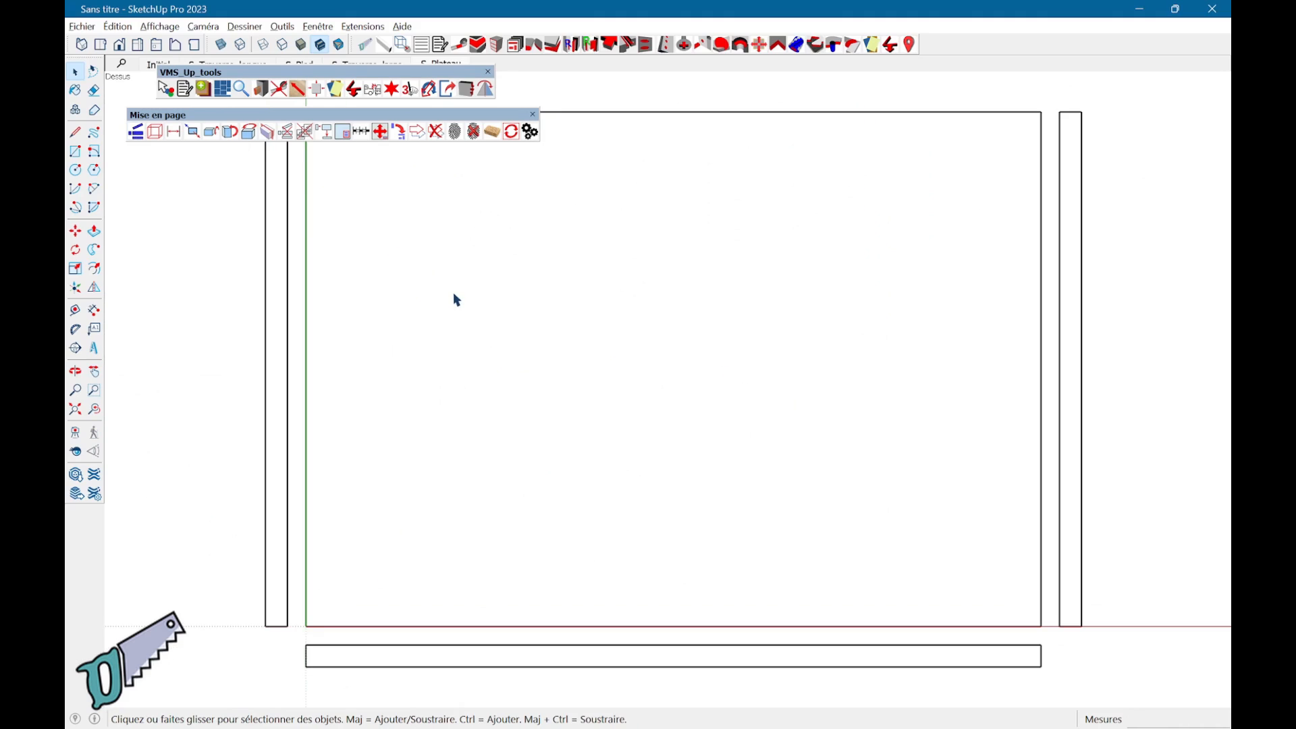
# From the Initial scene, explode the whole table with Eclater into a scene named Explode_G, with offset 3.0 and groups and materials not kept
pyautogui.click(152, 65)
pyautogui.moveTo(608, 216); pyautogui.dragTo(491, 254, button='middle')
pyautogui.moveTo(373, 503); pyautogui.dragTo(1012, 697)
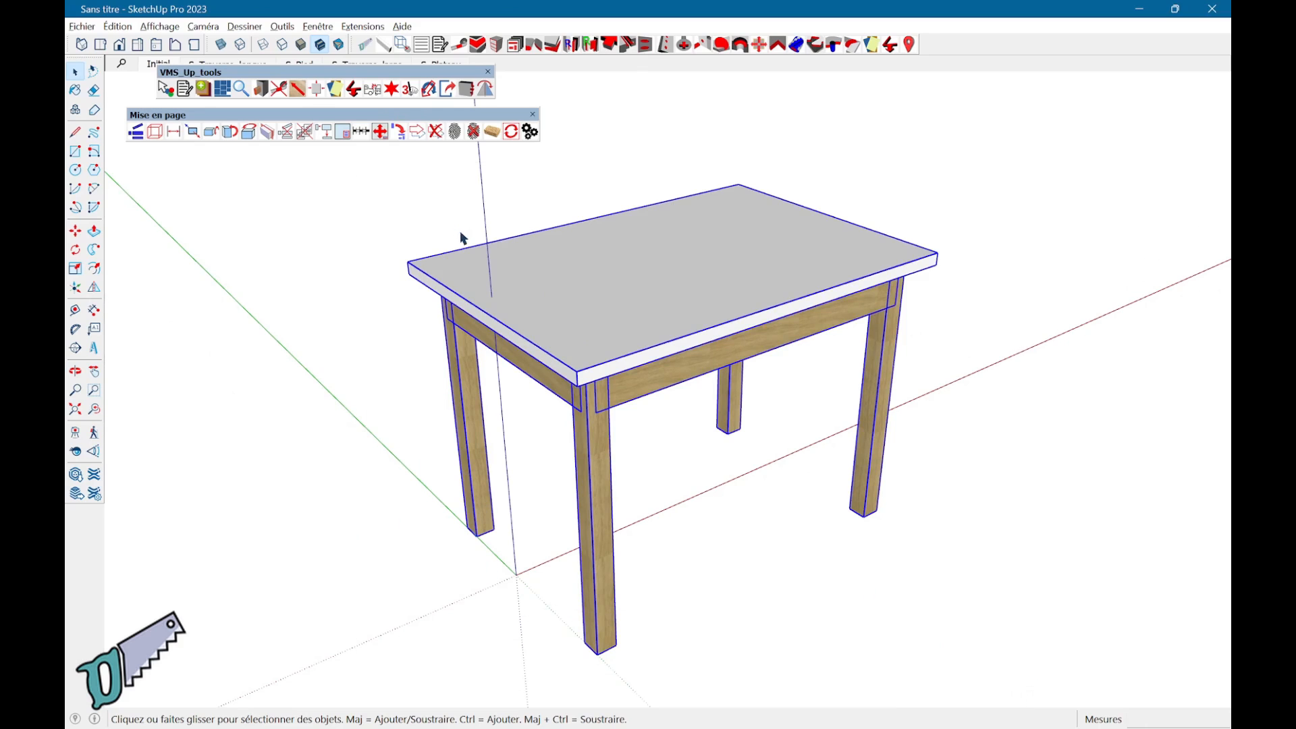
pyautogui.click(391, 89)
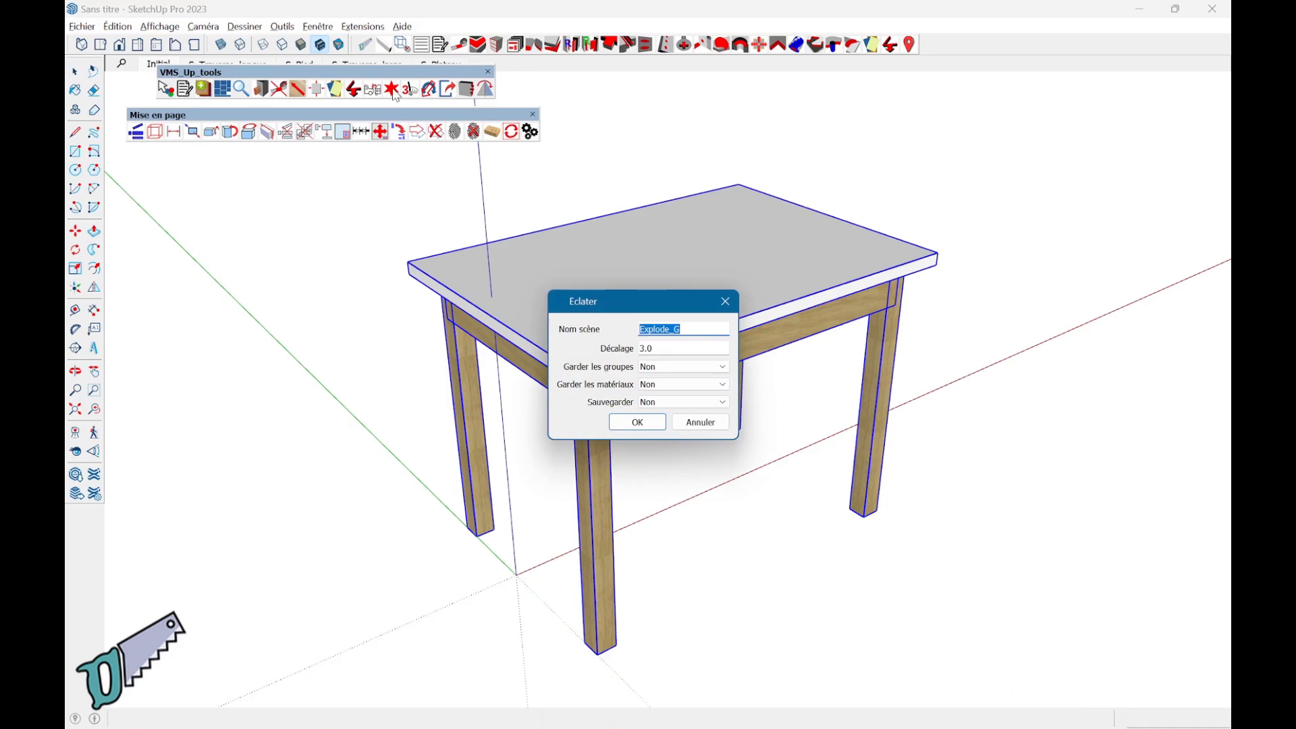
pyautogui.click(645, 423)
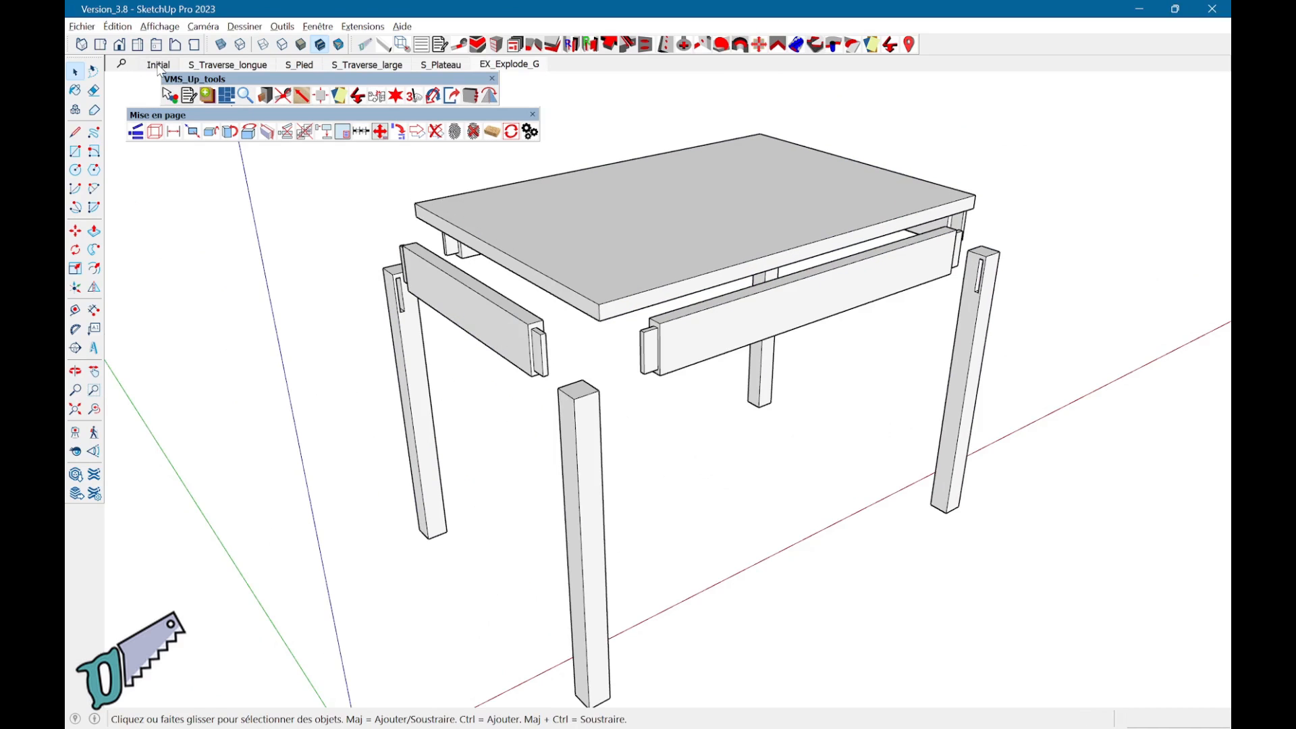
# Group the whole table from the Initial scene and create its orthographic layout scene, turned so the front elevation is the main view
pyautogui.click(159, 64)
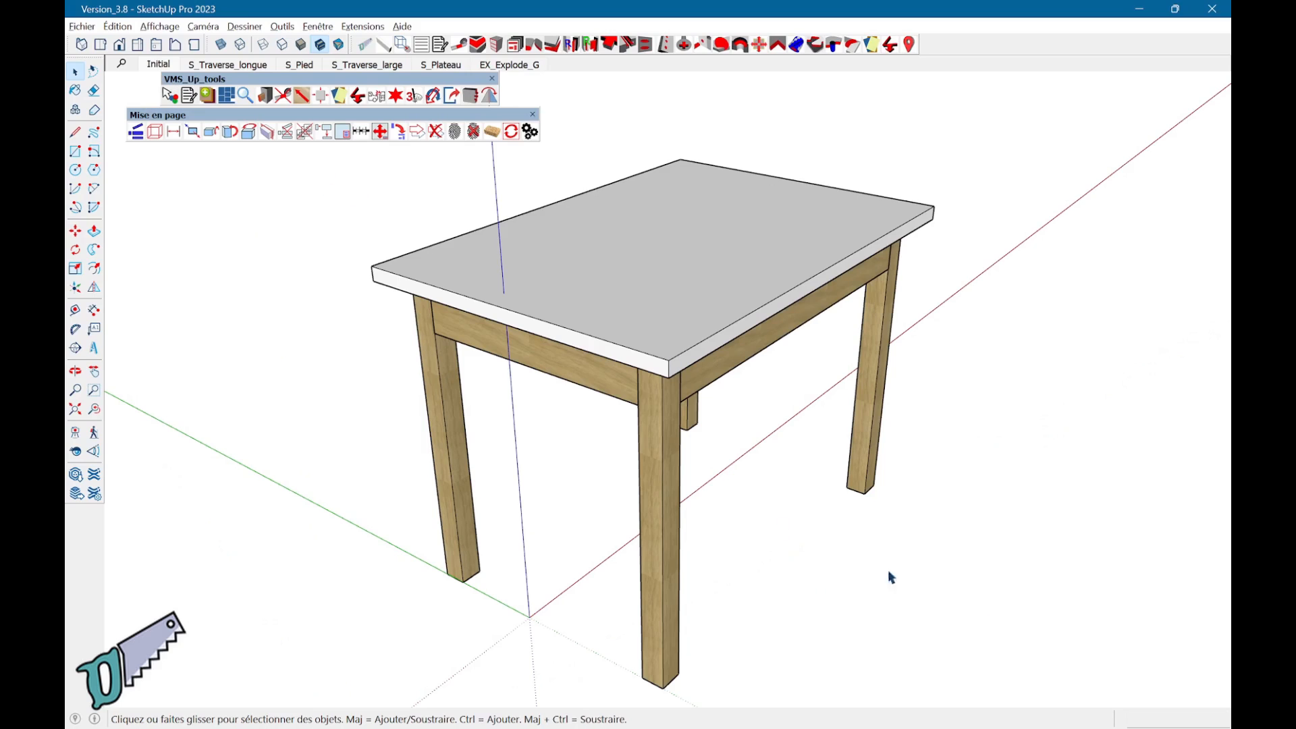
pyautogui.moveTo(1037, 665); pyautogui.dragTo(291, 178)
pyautogui.rightClick(594, 254)
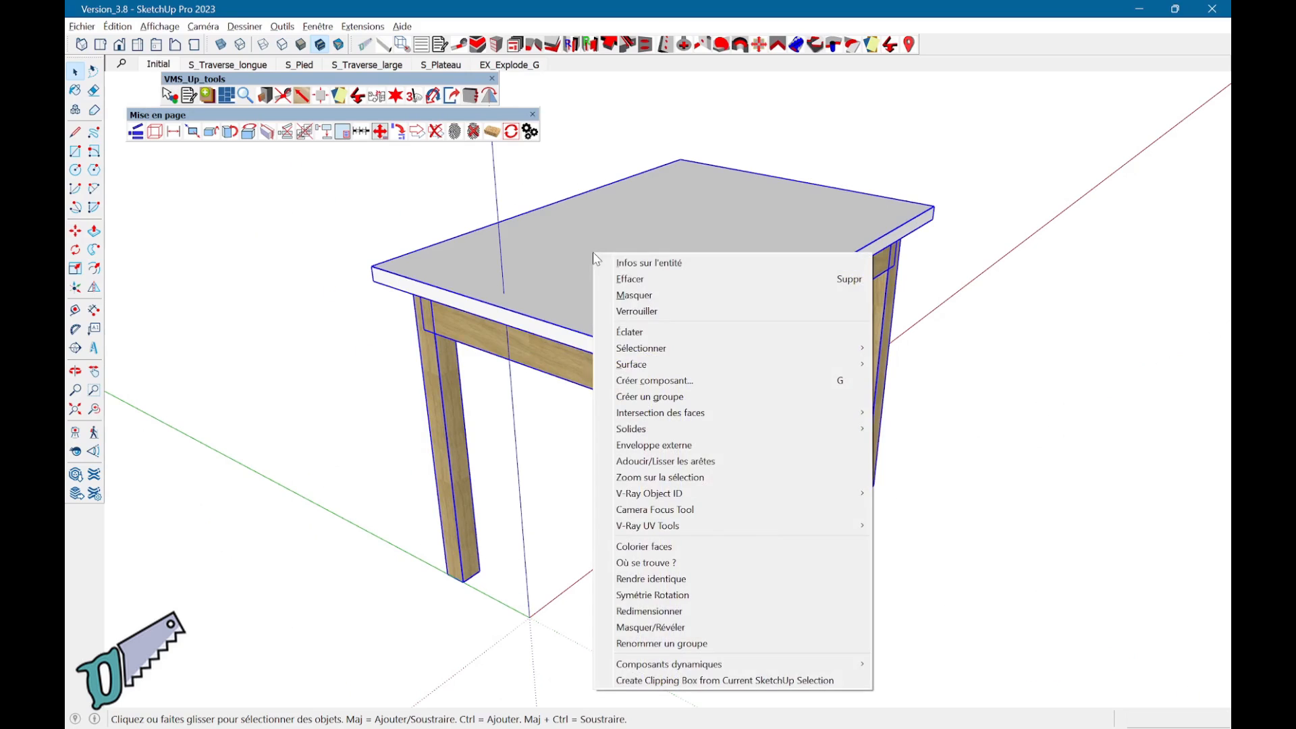
pyautogui.click(638, 397)
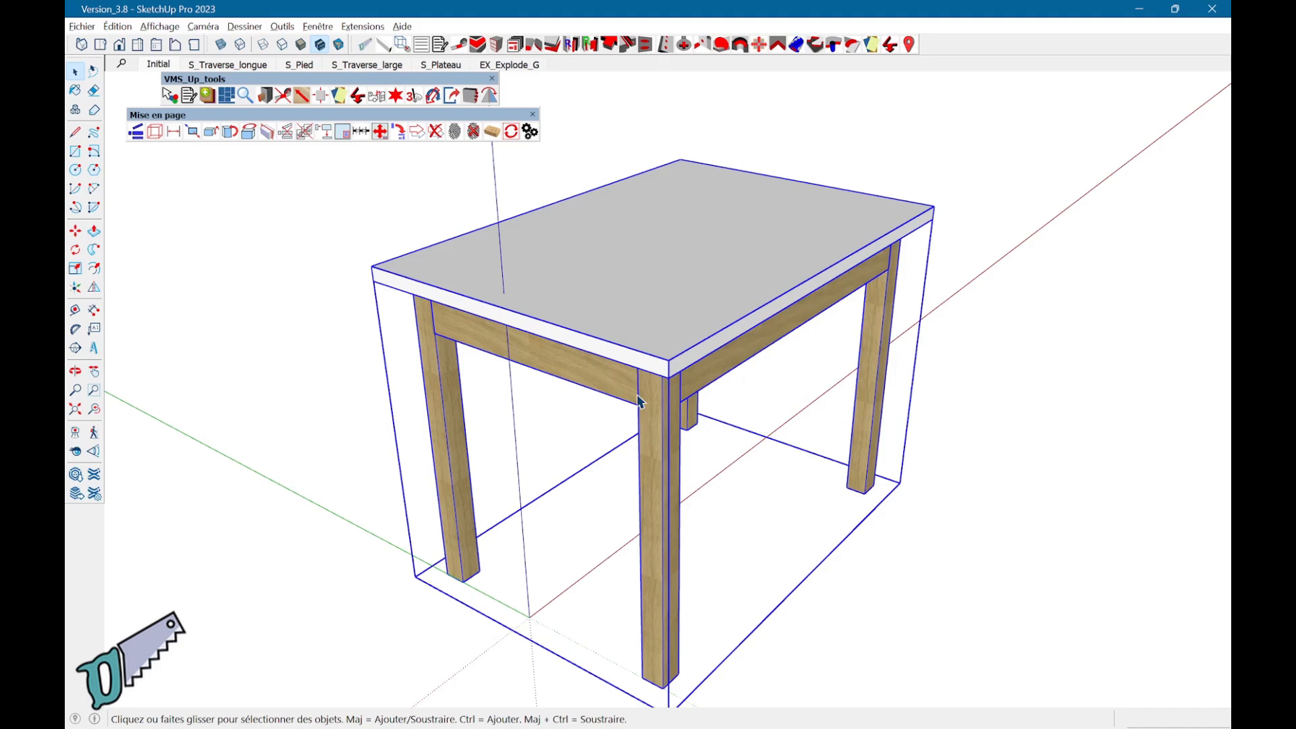
pyautogui.click(155, 133)
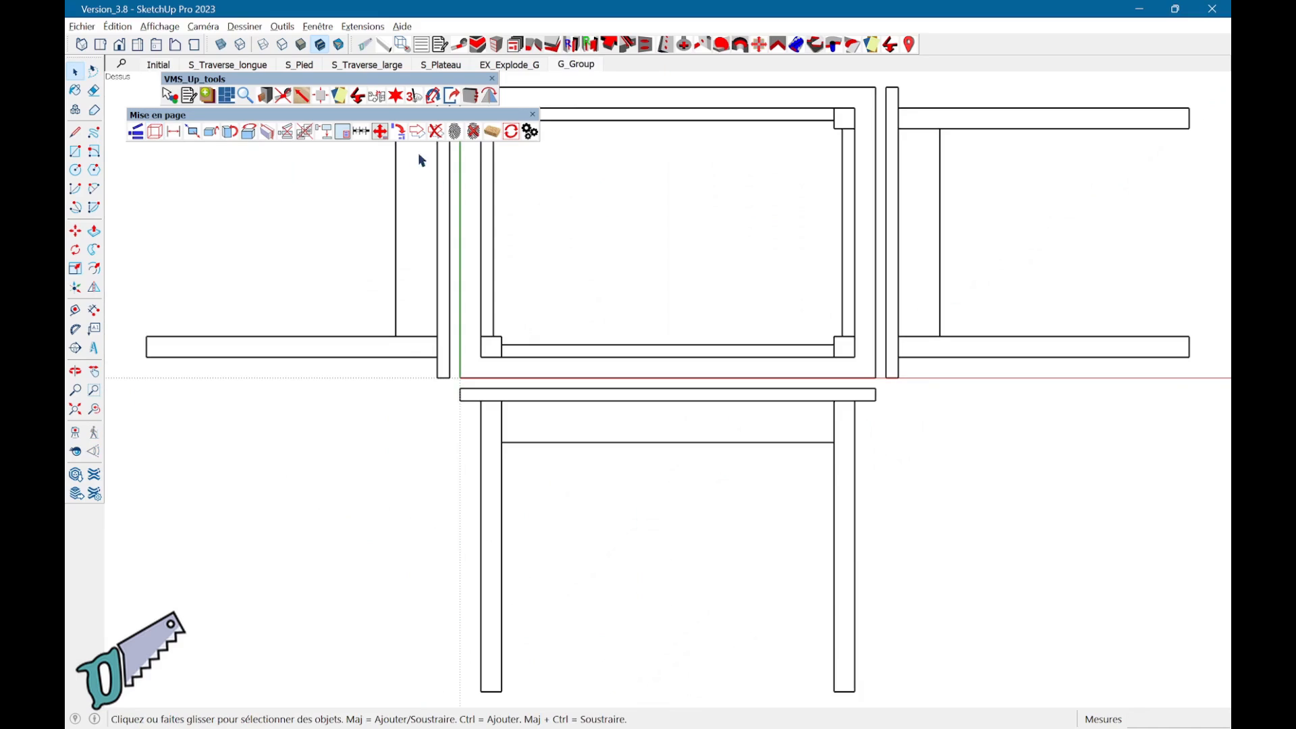
pyautogui.click(213, 132)
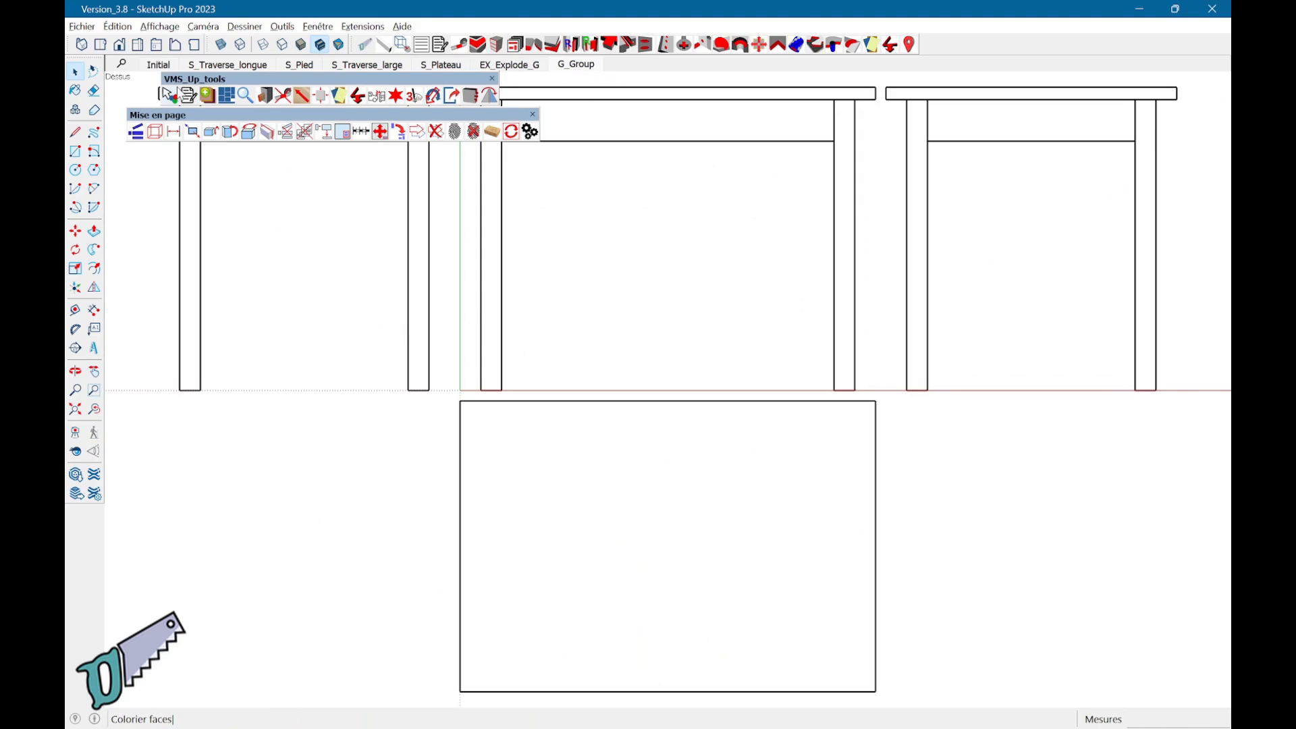
# Export all the scenes as .pdf files
pyautogui.click(452, 102)
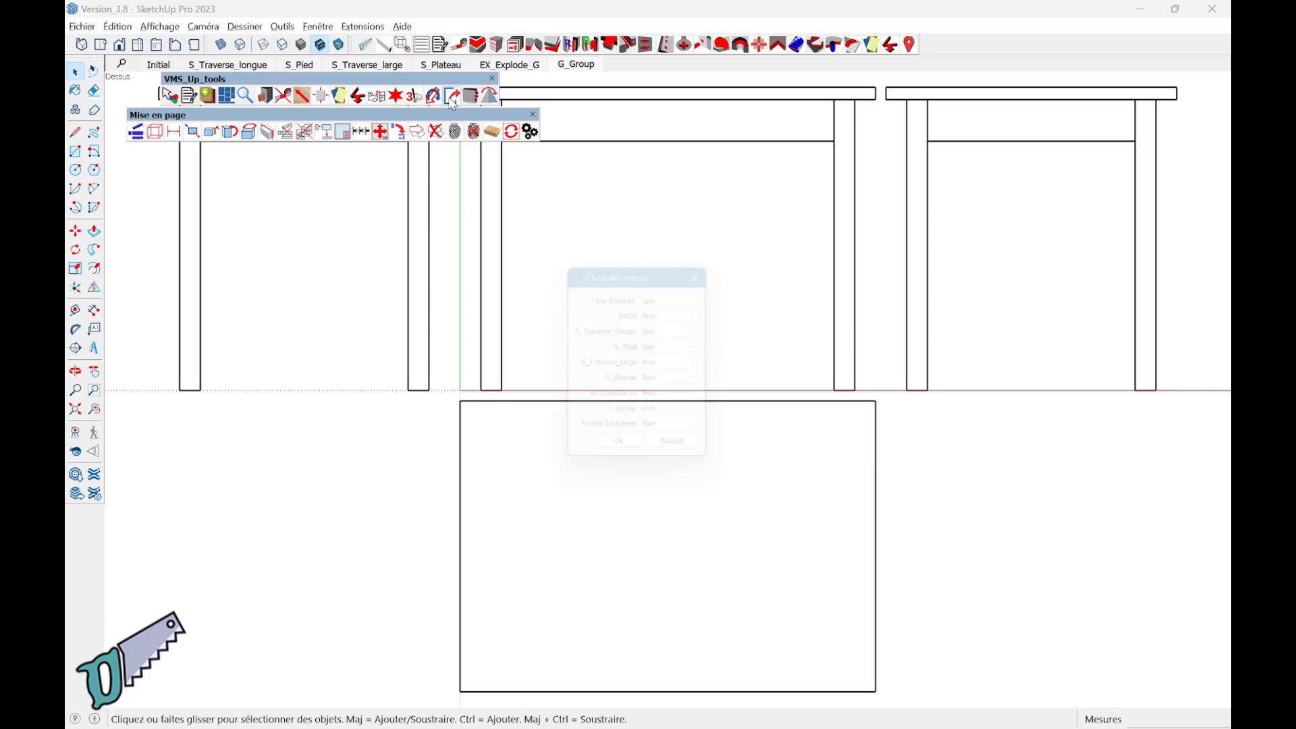
pyautogui.click(695, 295)
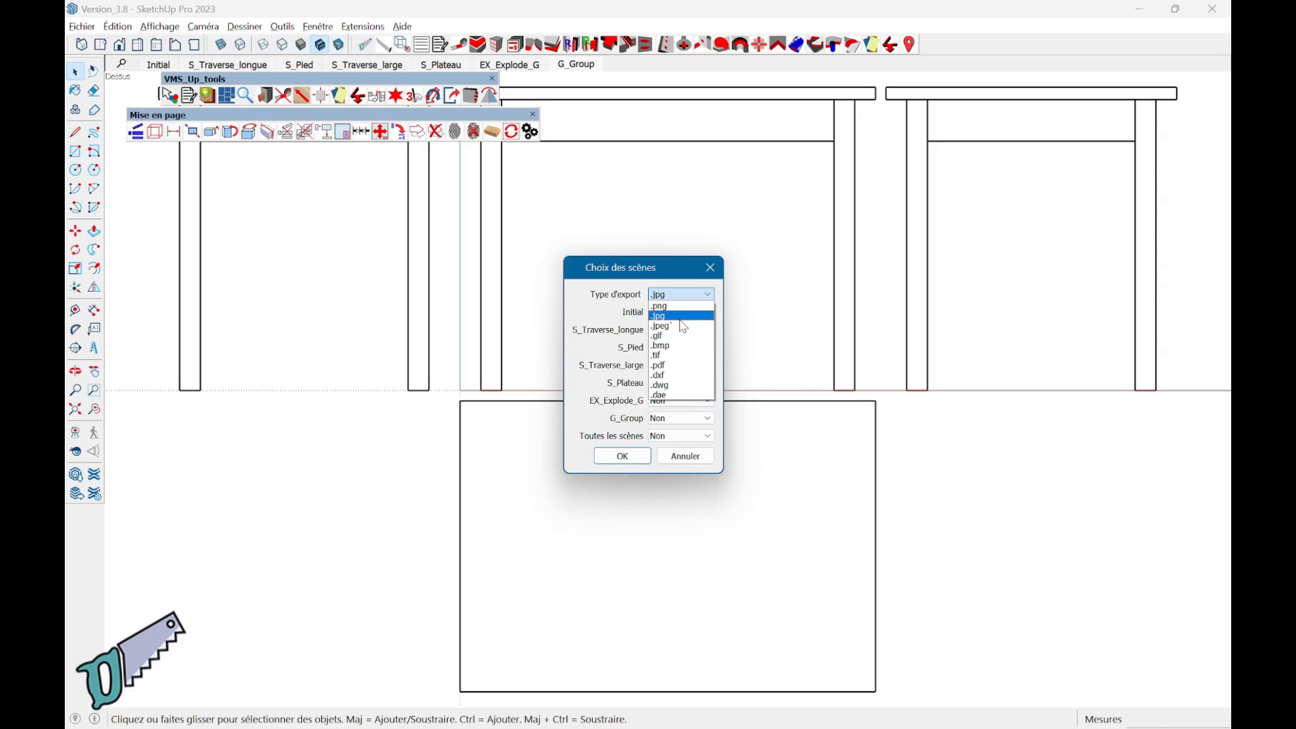
pyautogui.click(672, 370)
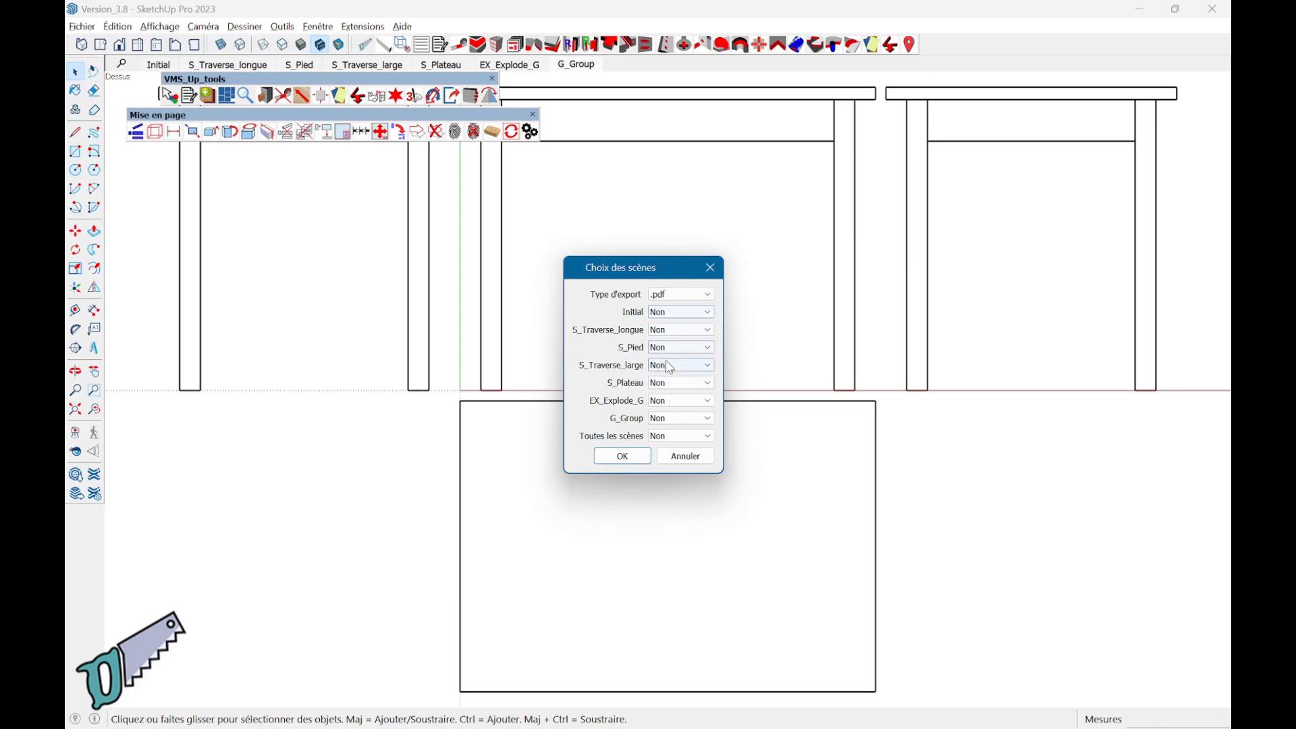
pyautogui.click(677, 437)
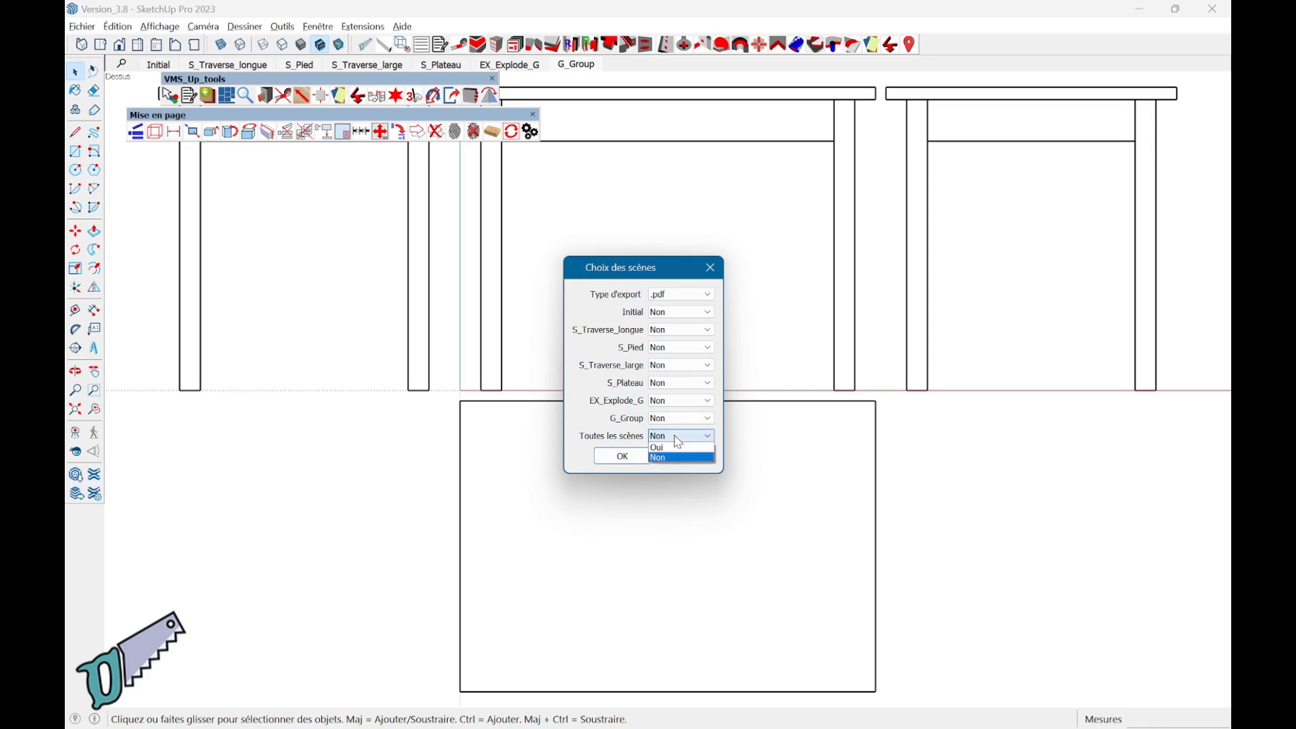
pyautogui.click(659, 447)
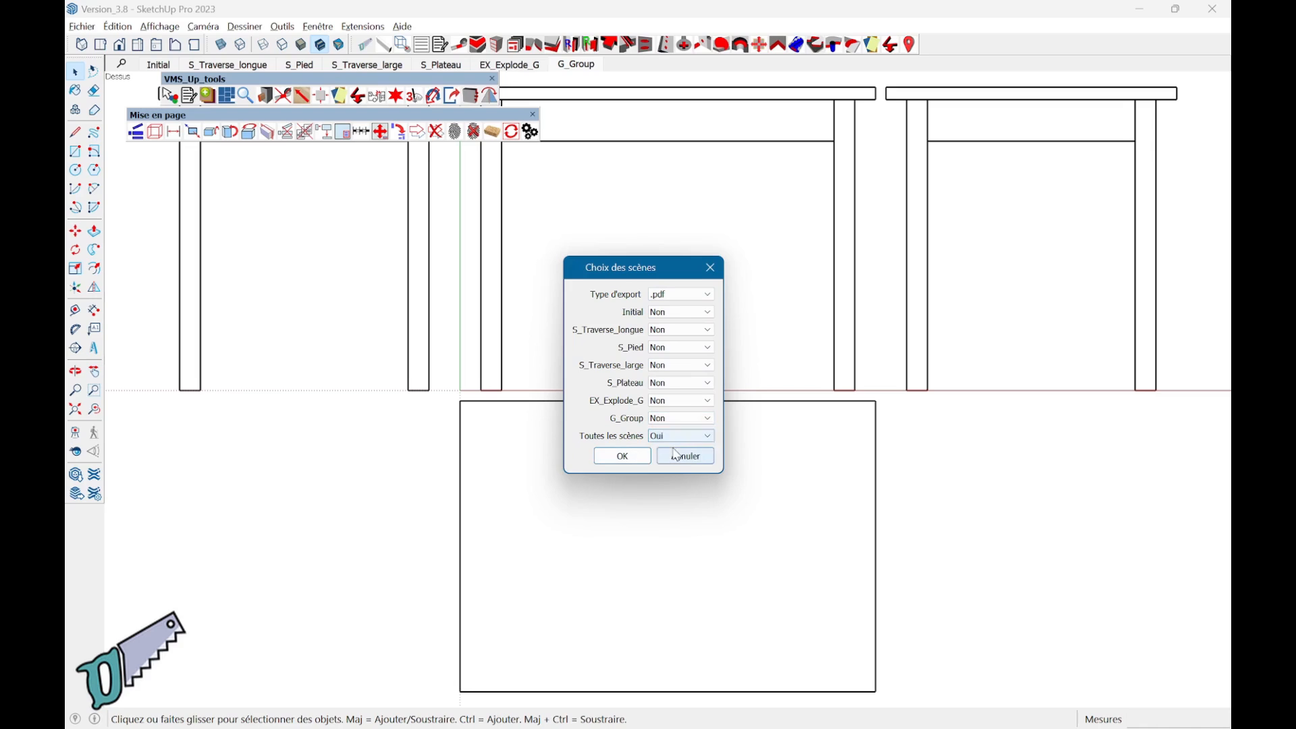
pyautogui.click(637, 460)
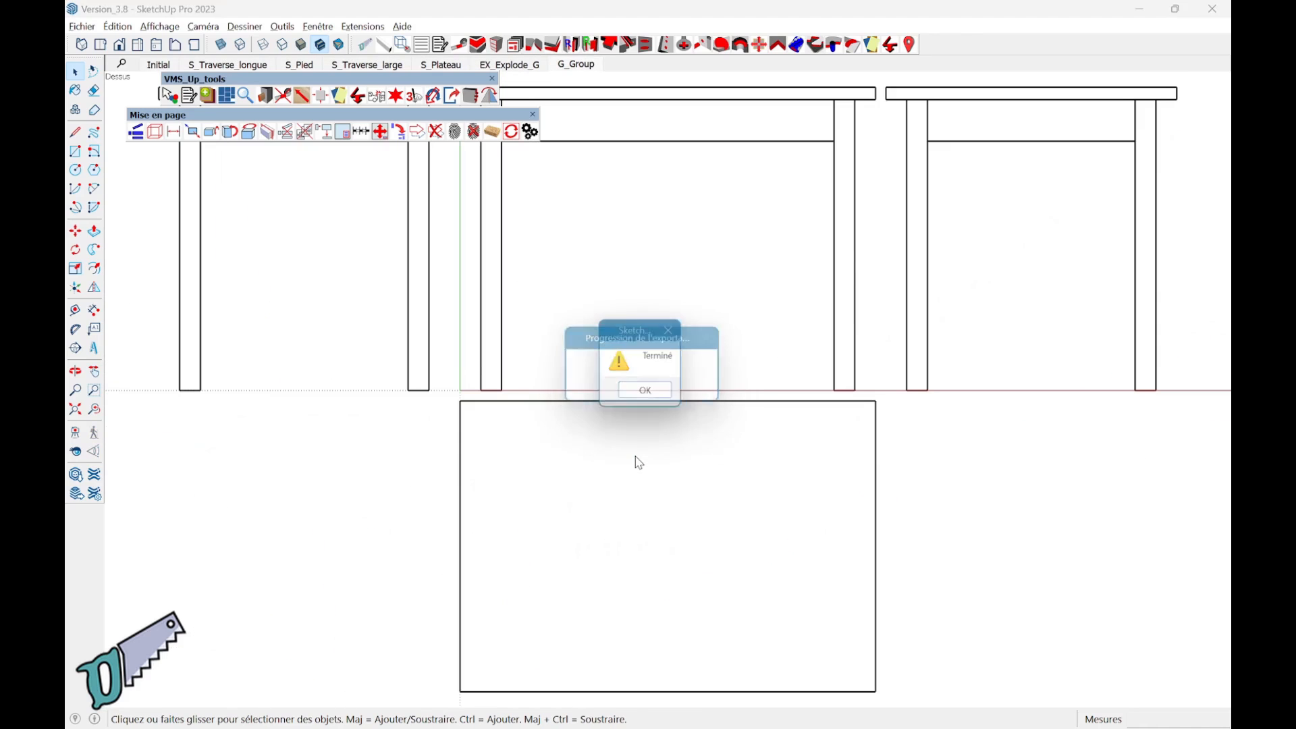
pyautogui.click(656, 404)
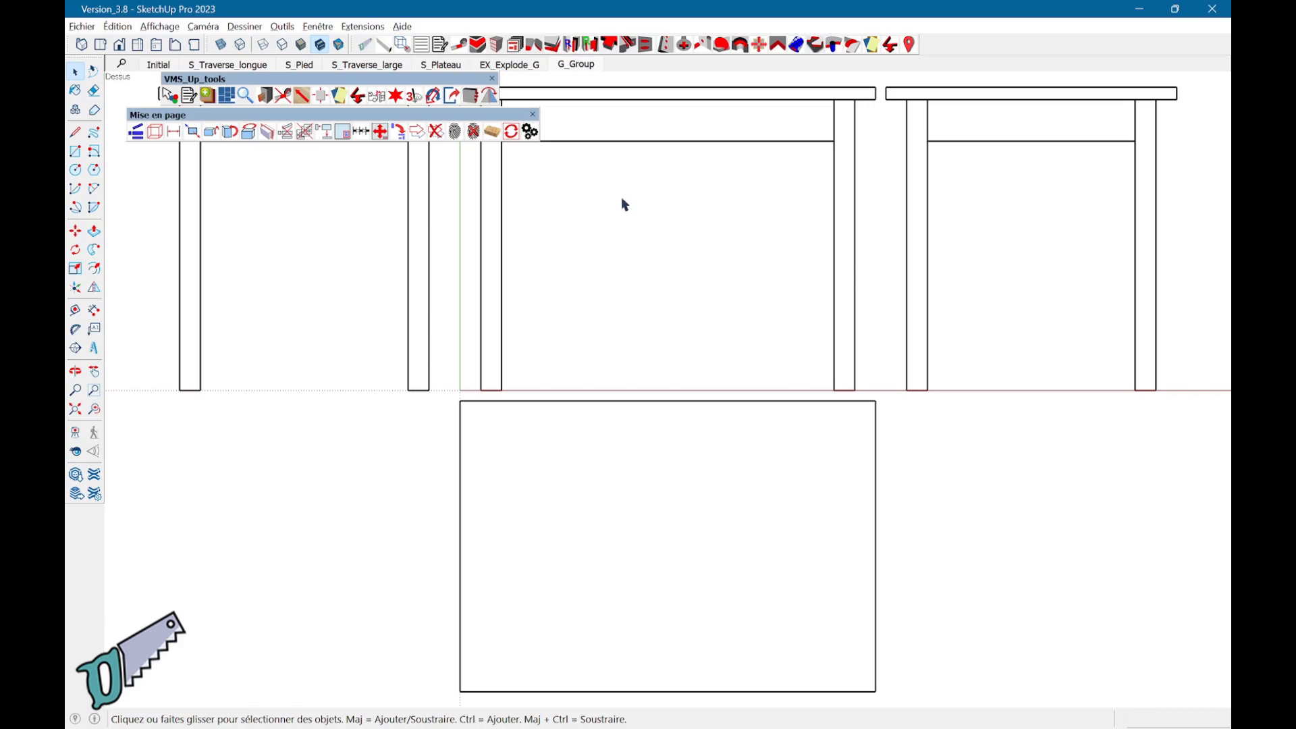
pyautogui.click(526, 65)
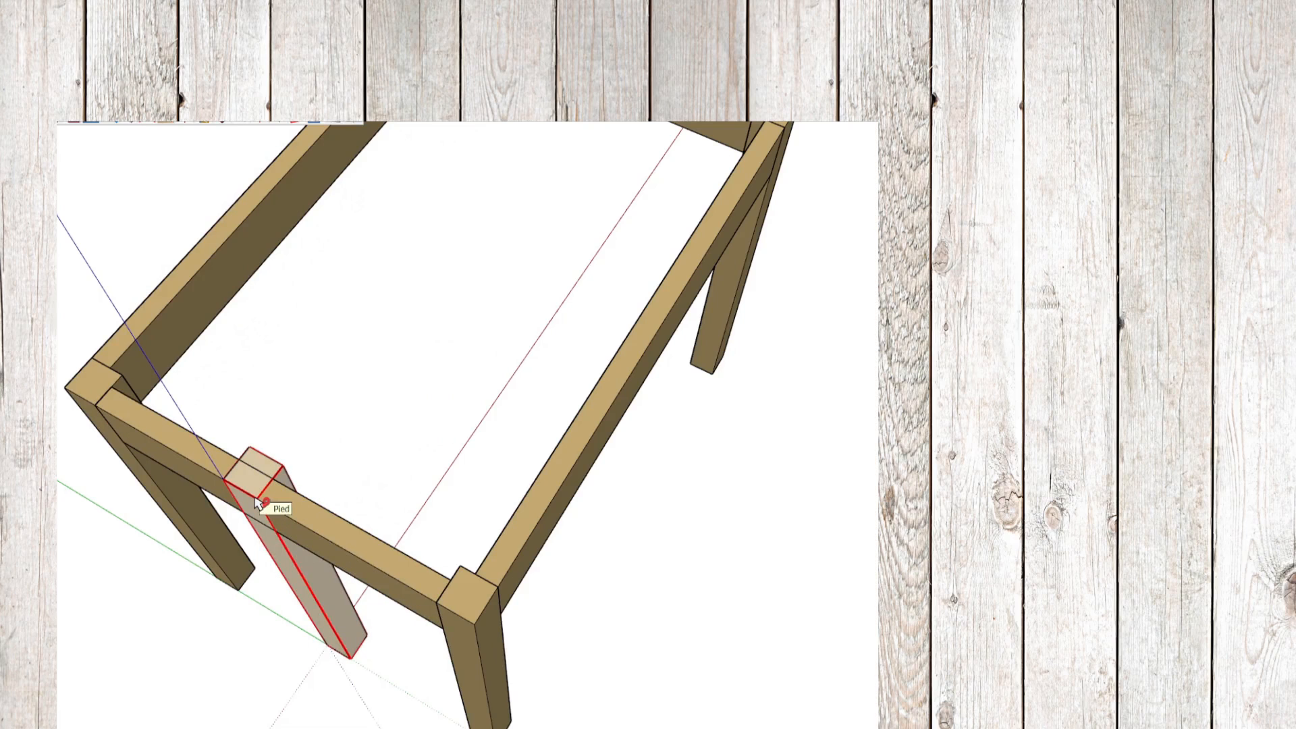
pyautogui.click(255, 498)
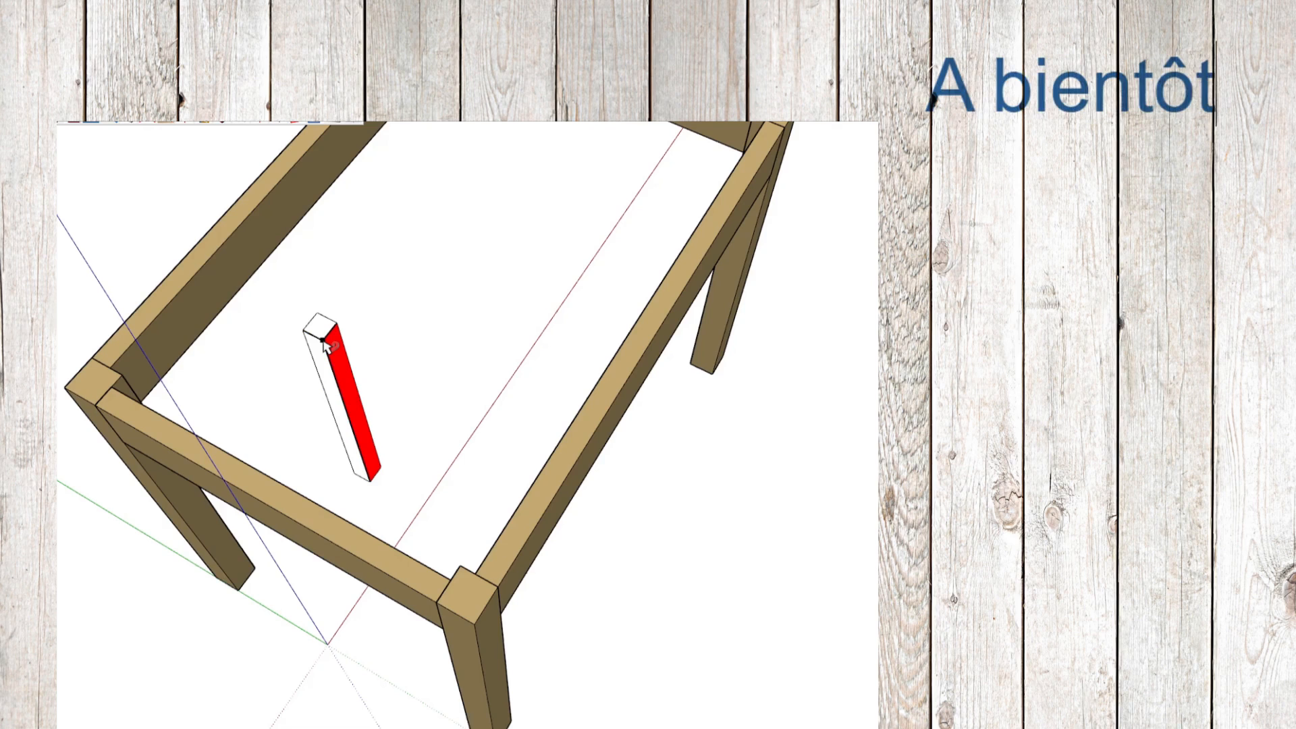
pyautogui.press('Right')
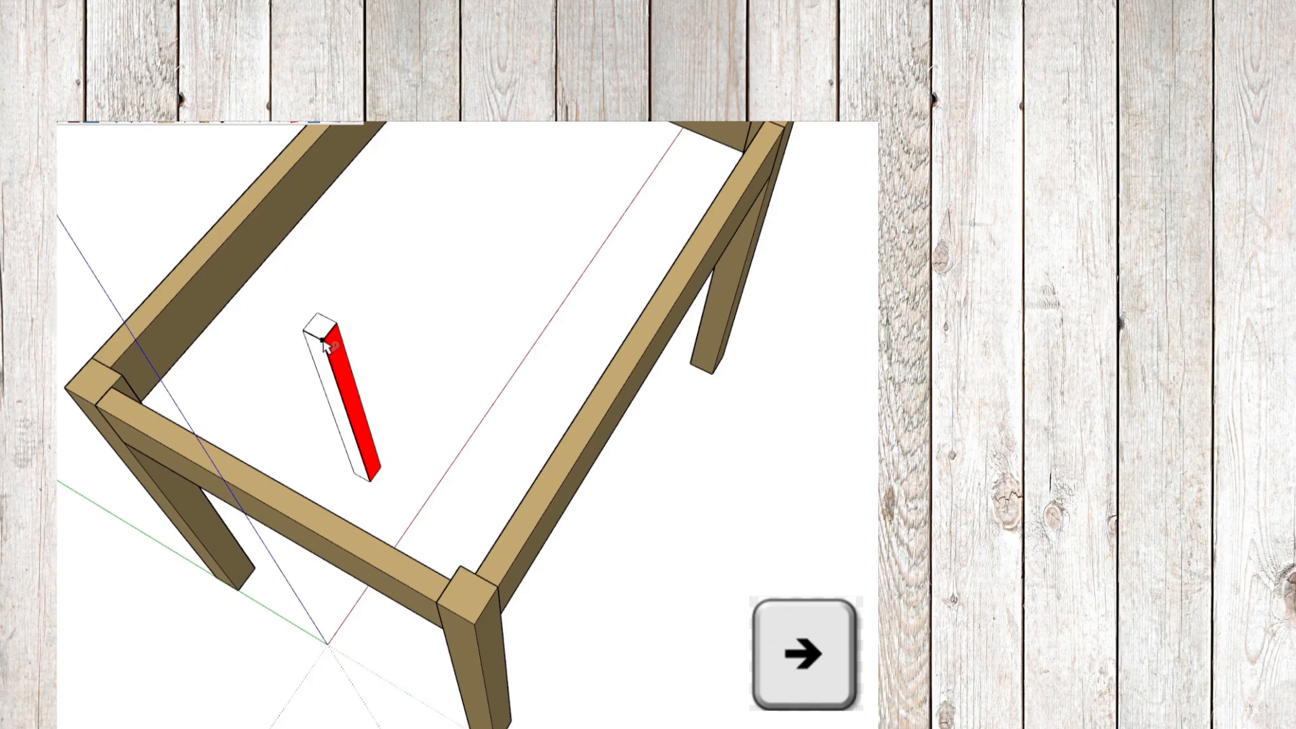